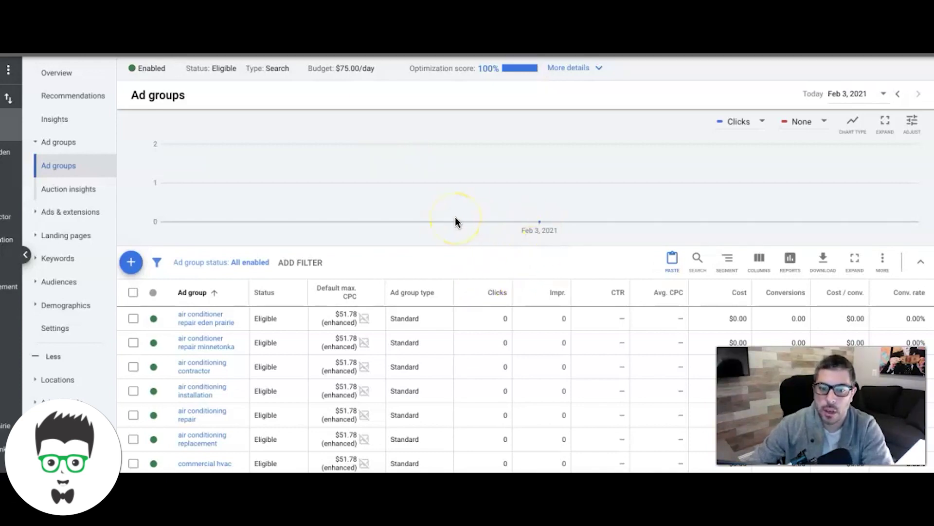
Drag the Ad group column border right so names like furnace repair fit on one line
scroll(456, 220, "down", 1)
scroll(456, 219, "down", 4)
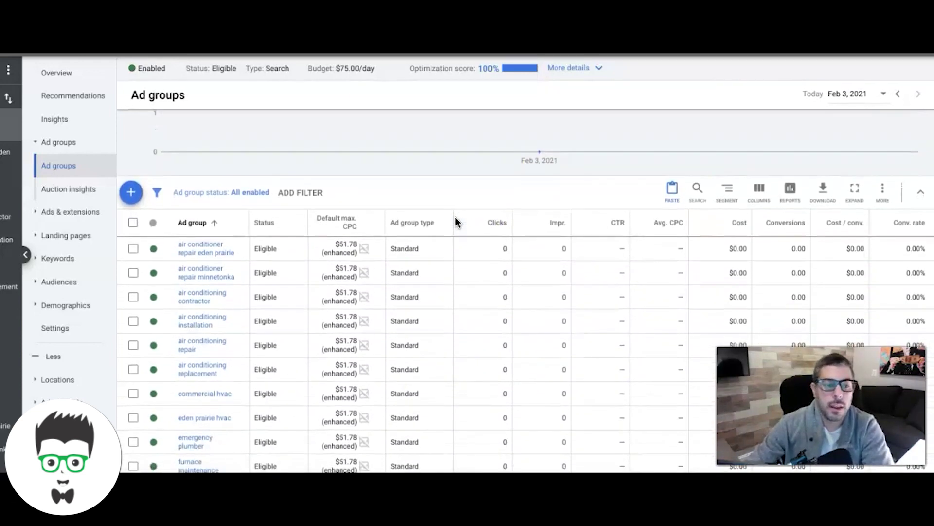
scroll(456, 219, "down", 8)
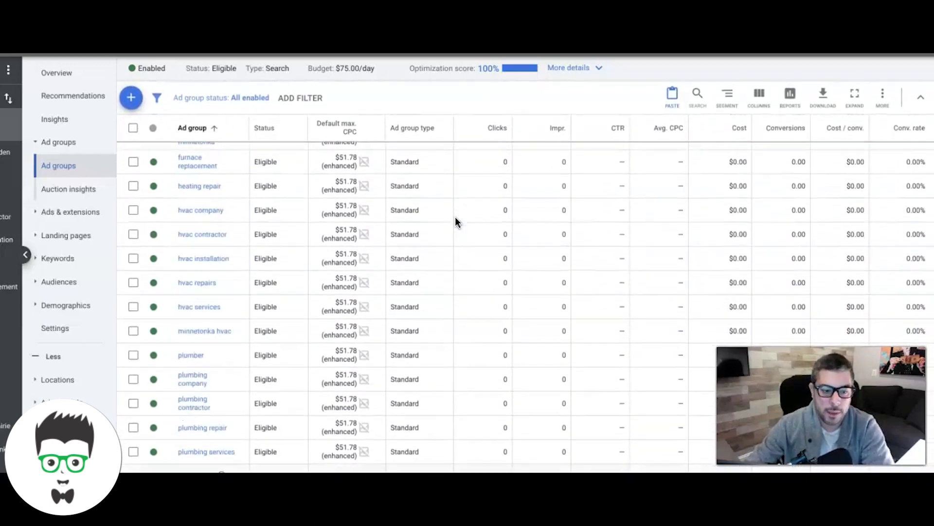
scroll(455, 217, "up", 4)
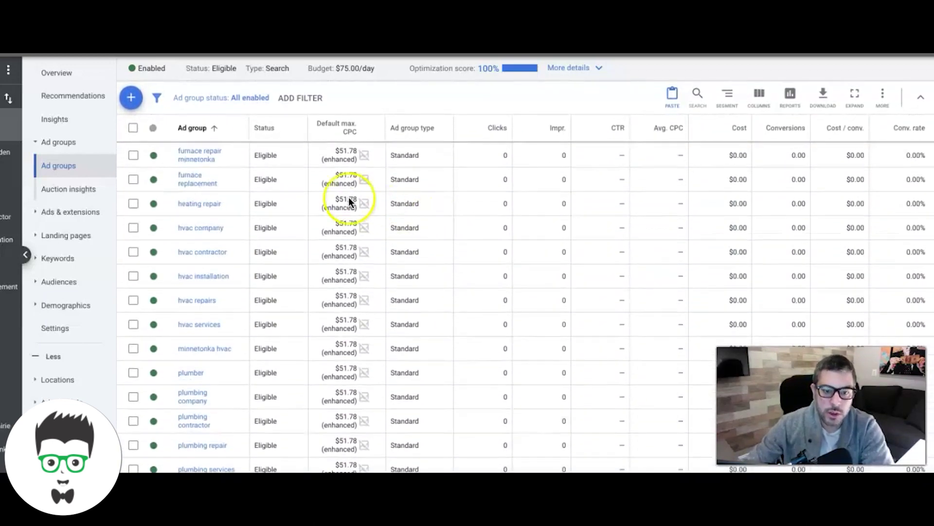
scroll(348, 361, "up", 6)
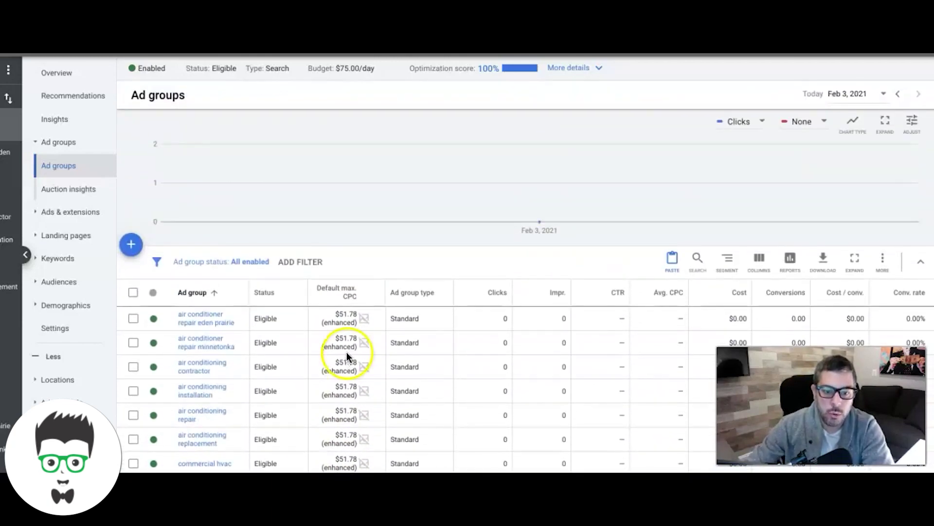
scroll(366, 265, "down", 1)
scroll(366, 264, "down", 1)
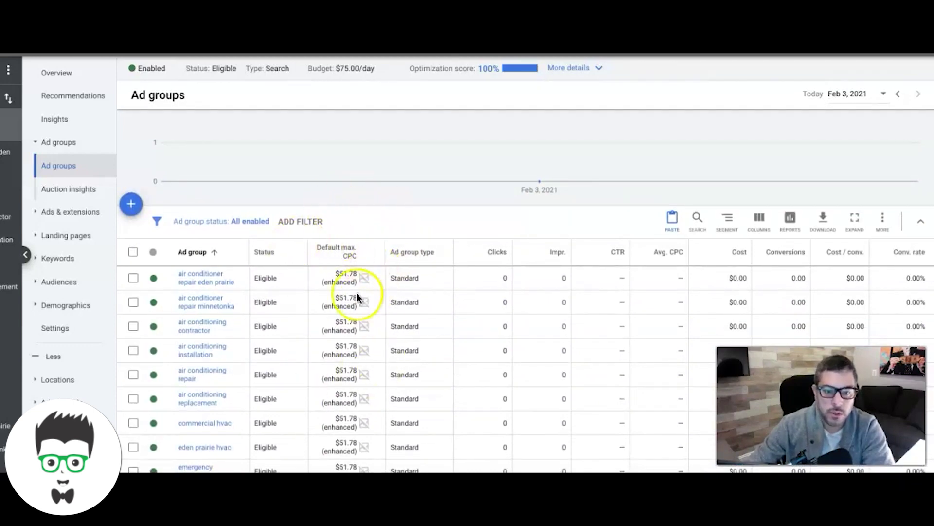
scroll(204, 303, "down", 4)
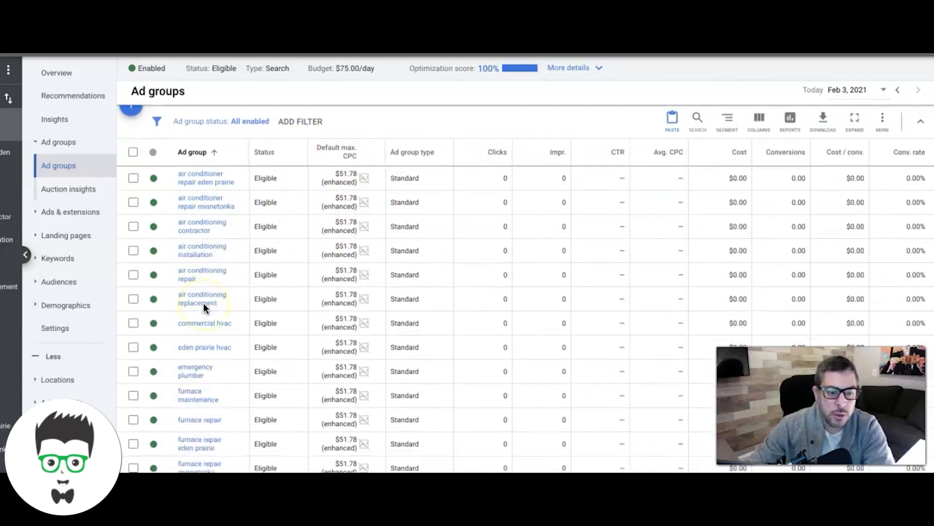
scroll(209, 292, "down", 1)
left_click(230, 237)
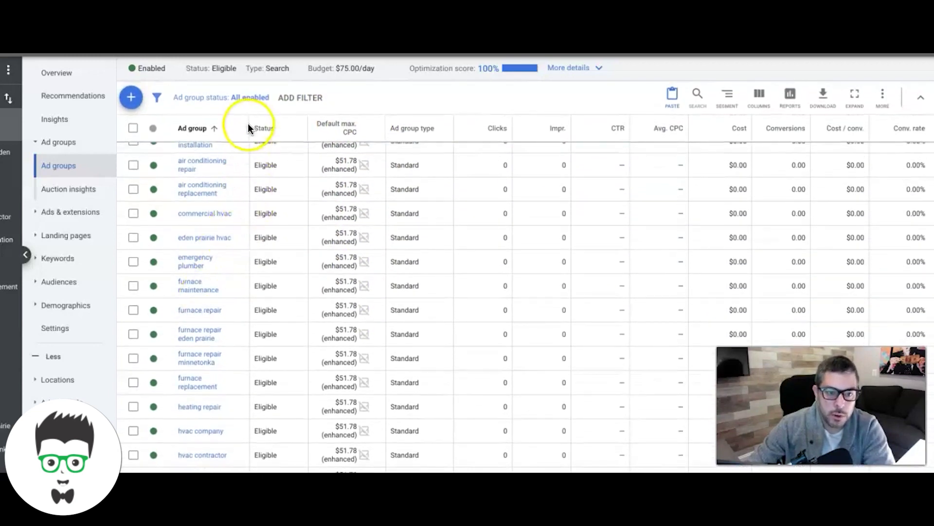
left_click_drag(248, 128, 328, 125)
scroll(389, 333, "down", 2)
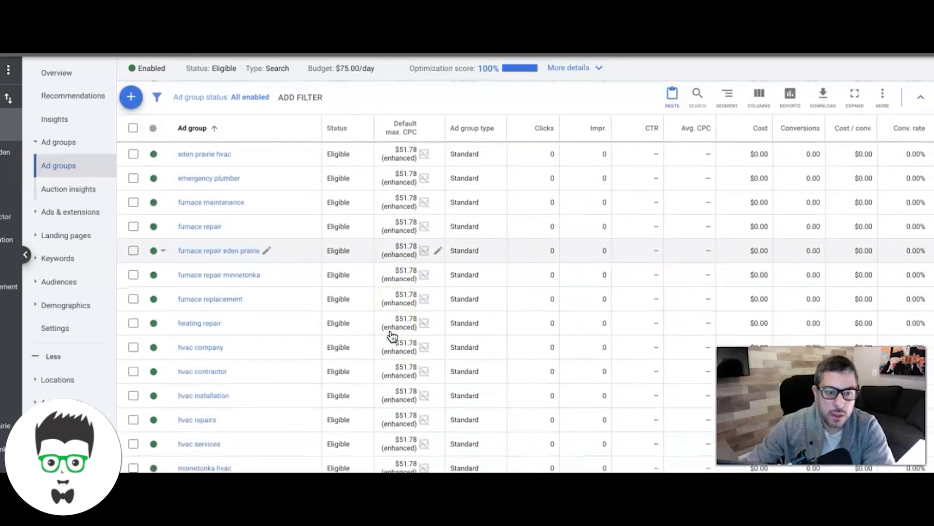
scroll(389, 333, "up", 3)
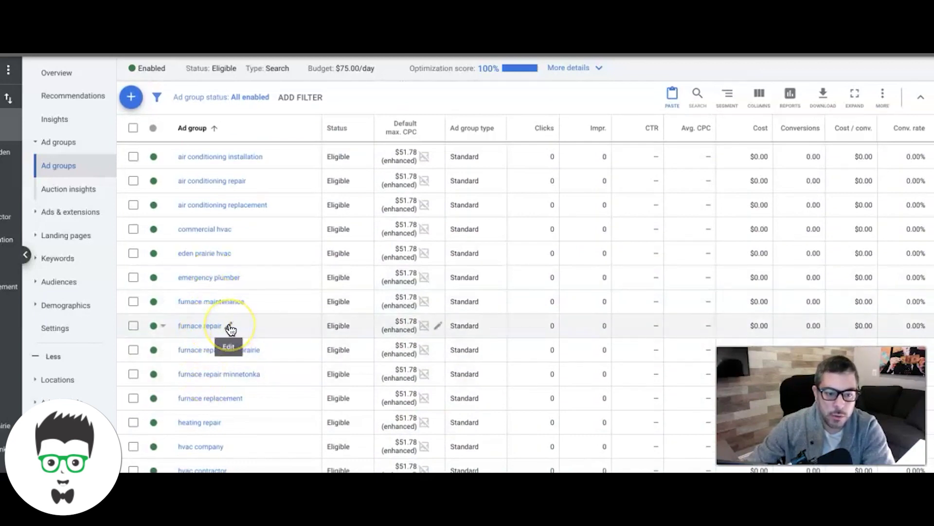
Cancel the furnace repair name edit without changes, then switch to Keyword Planner
left_click(230, 330)
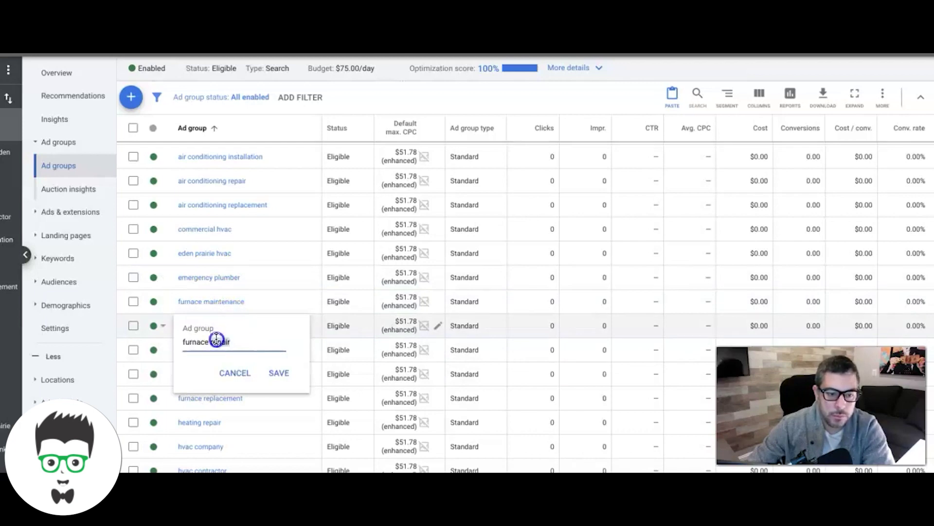
triple_click(216, 341)
key("ctrl+c")
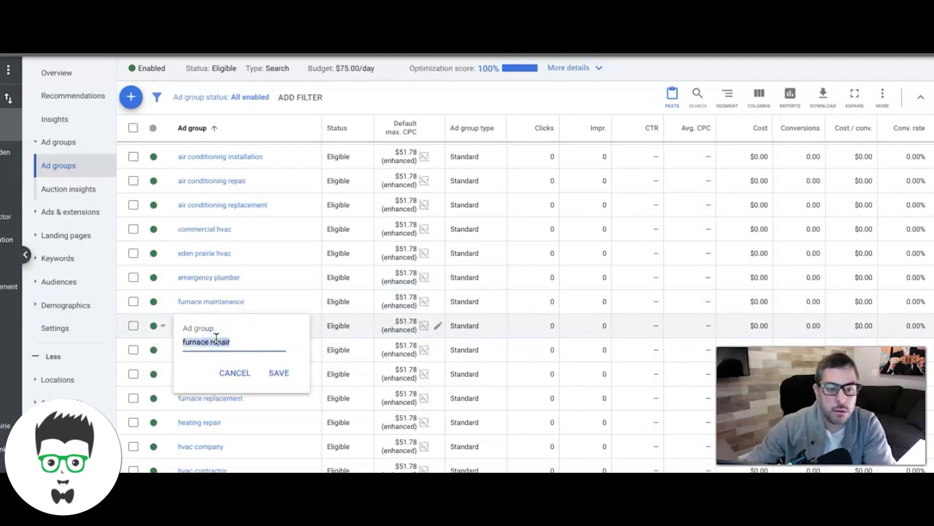
left_click(235, 374)
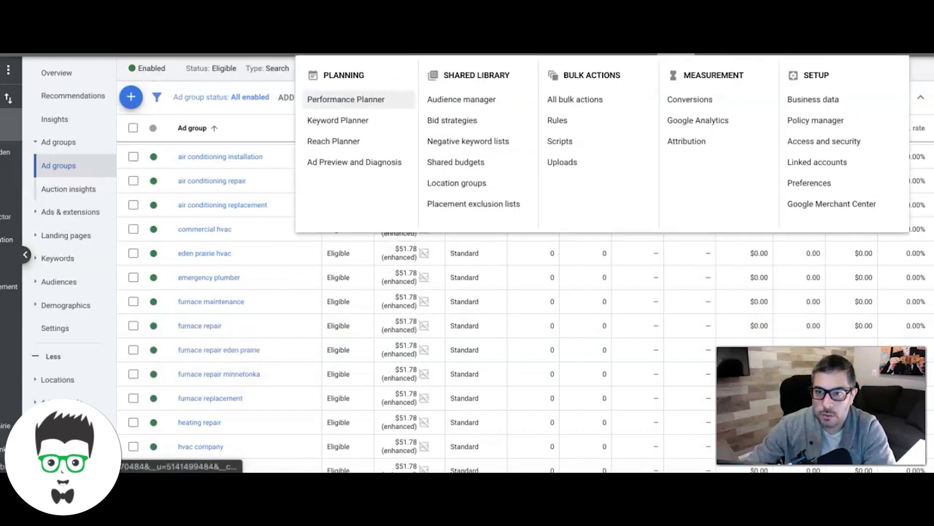
left_click(346, 124)
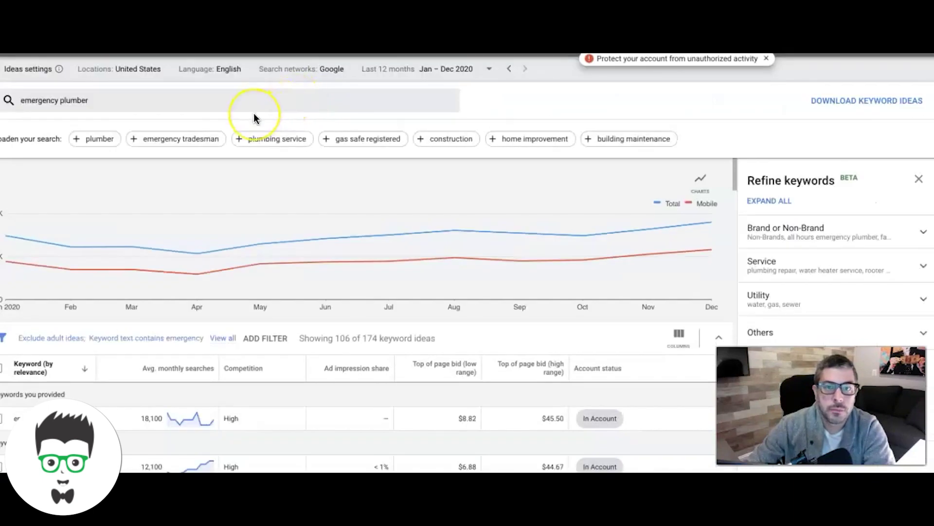
Replace the 'emergency plumber' seed keyword with 'furnace repair' and get keyword ideas
left_click(269, 198)
mouse_move(94, 242)
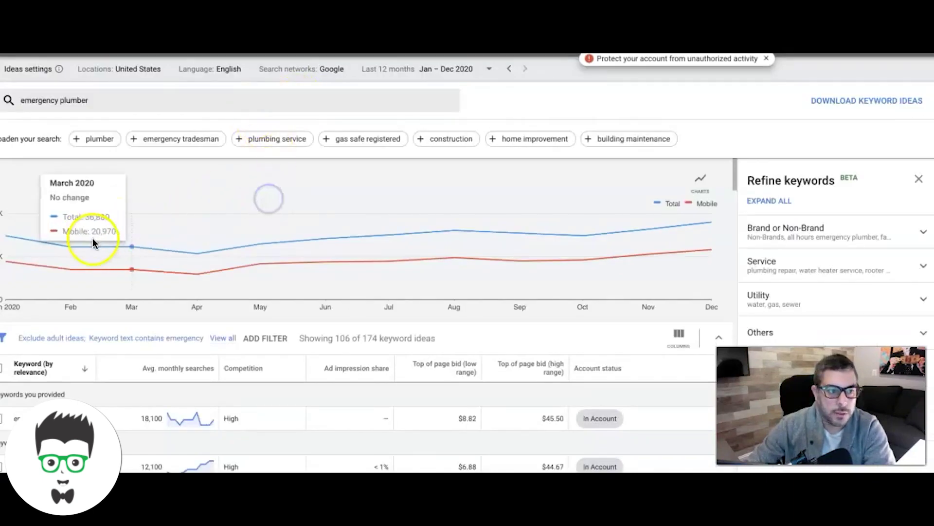
left_click(75, 100)
left_click(119, 160)
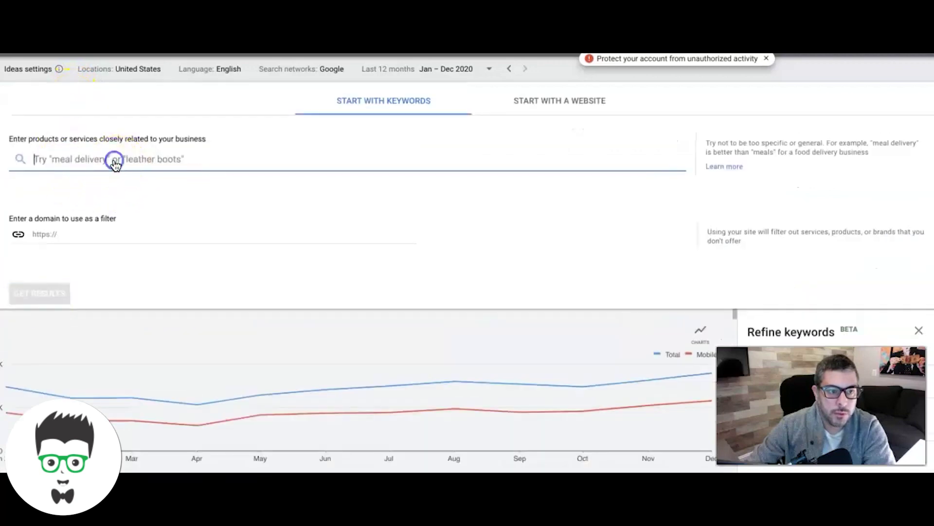
key("ctrl+v")
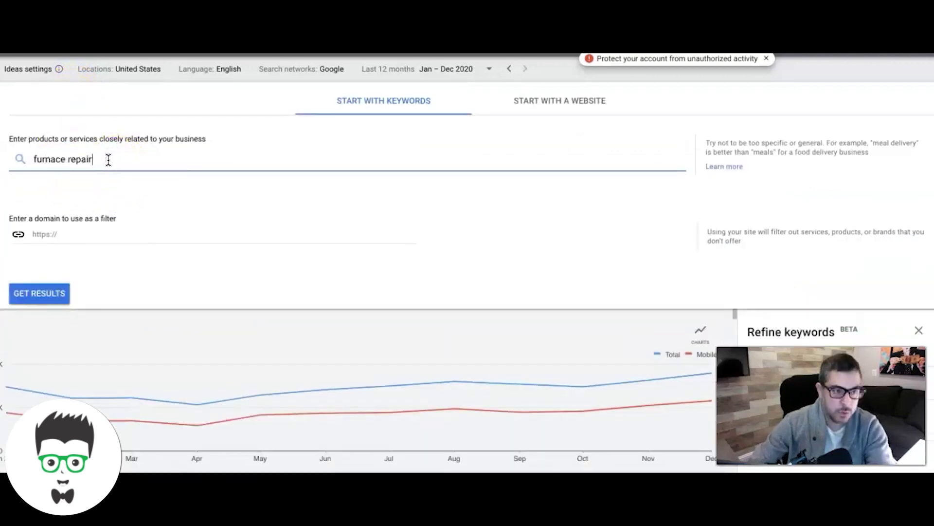
left_click(35, 304)
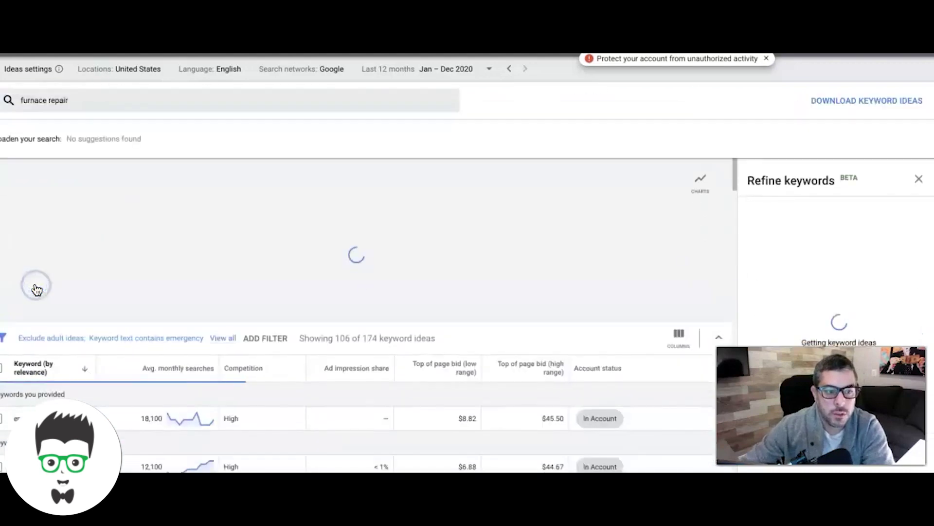
Close the Refine keywords panel and remove the 'keyword contains emergency' filter
scroll(407, 219, "down", 1)
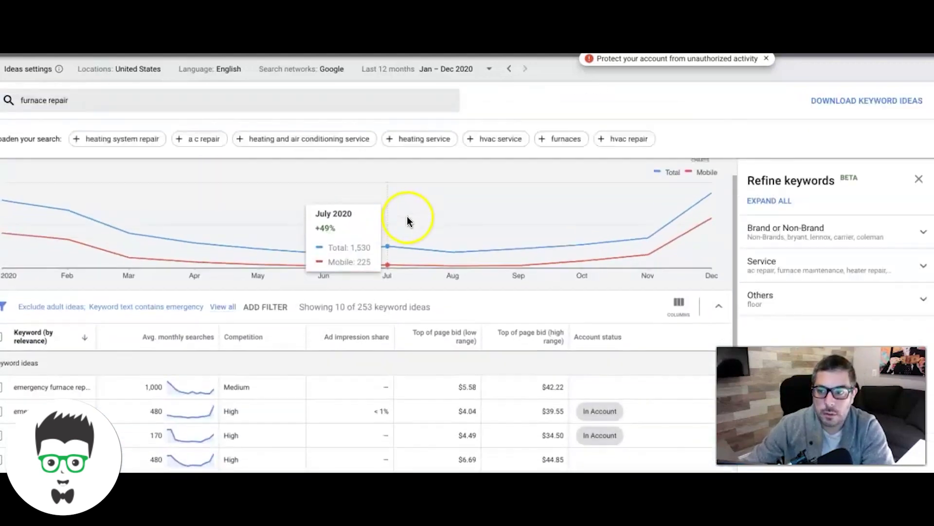
left_click(918, 179)
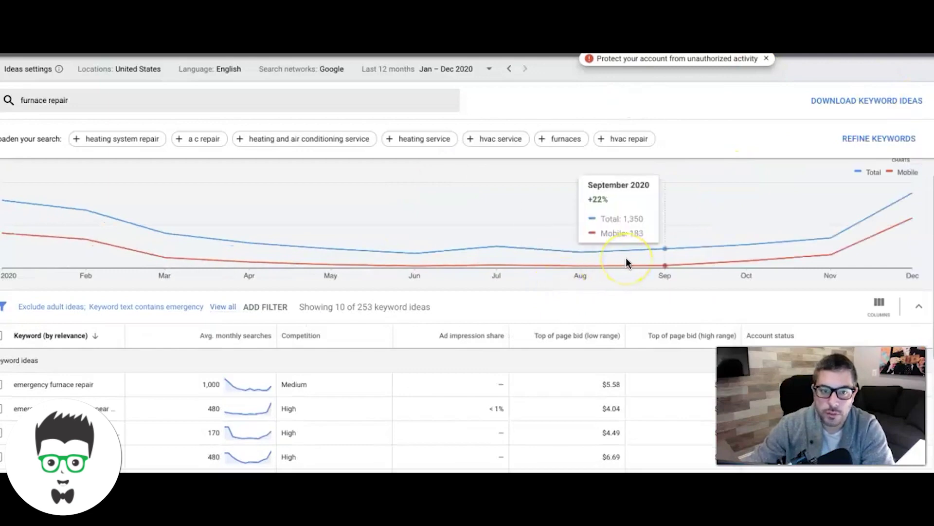
scroll(626, 262, "down", 2)
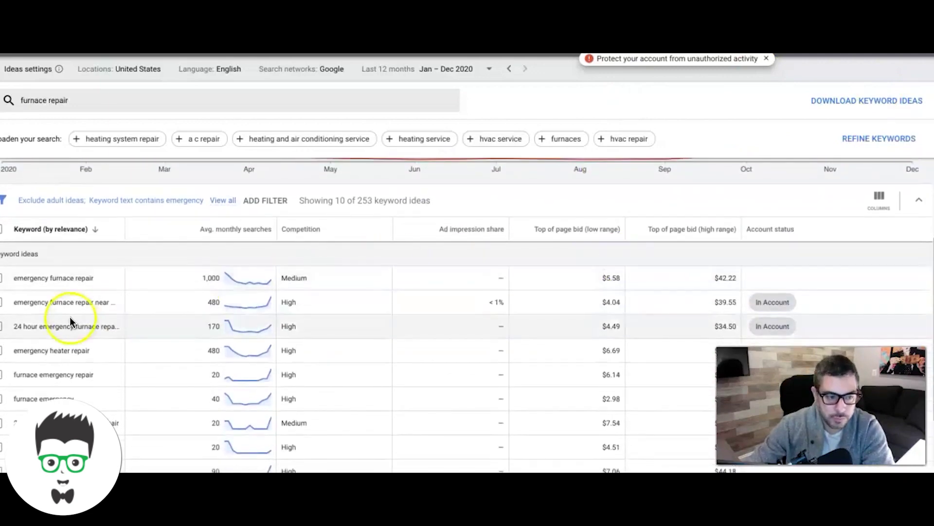
left_click(189, 200)
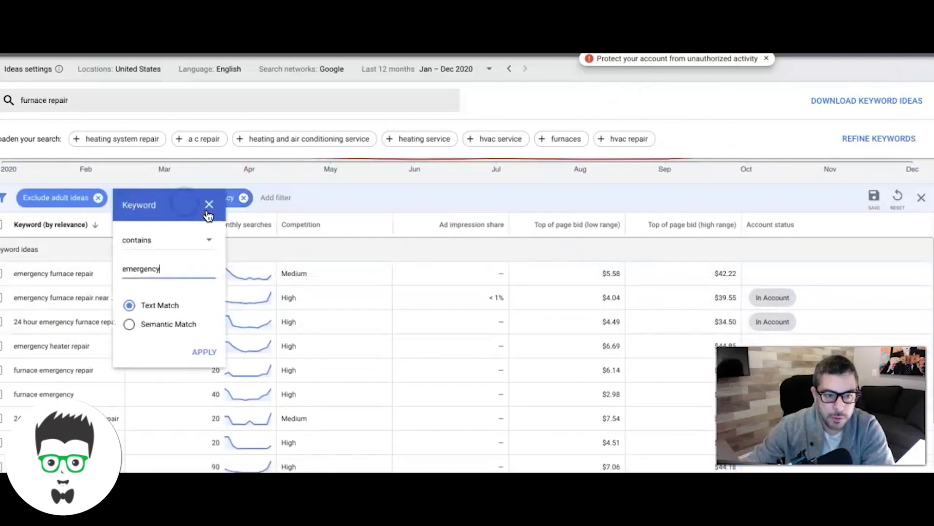
left_click(208, 210)
left_click(244, 198)
scroll(247, 202, "up", 3)
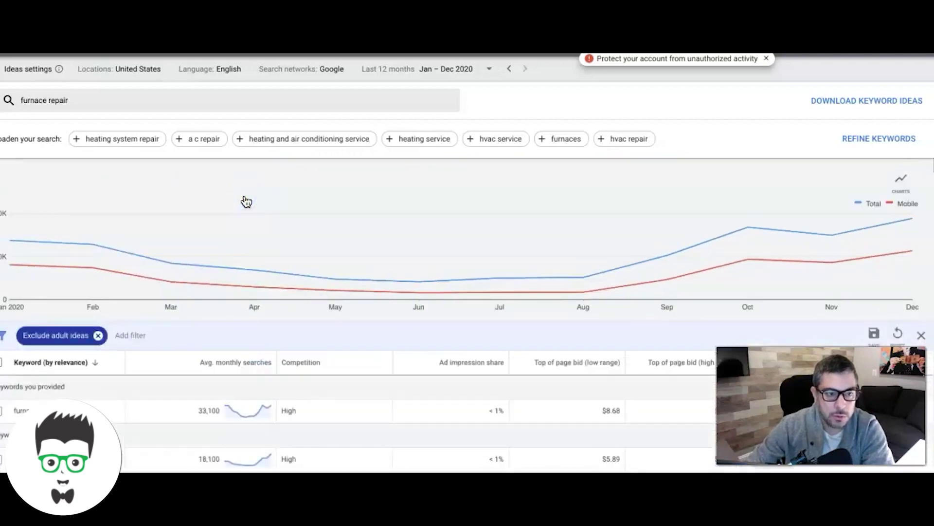
scroll(264, 239, "down", 3)
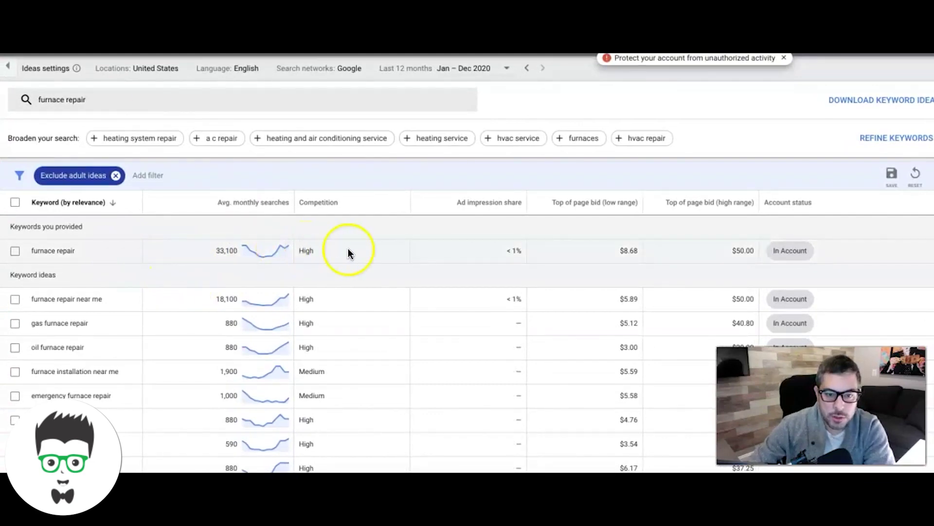
mouse_move(605, 208)
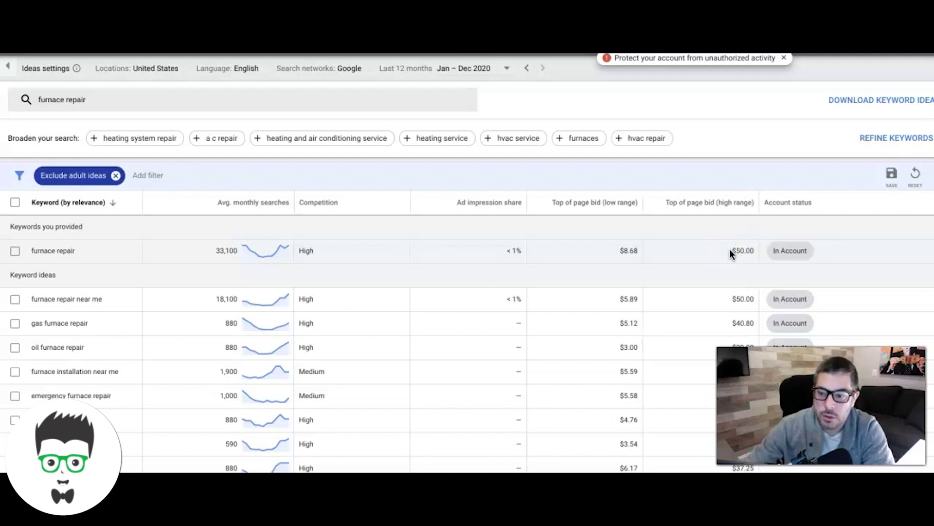
scroll(729, 251, "down", 1)
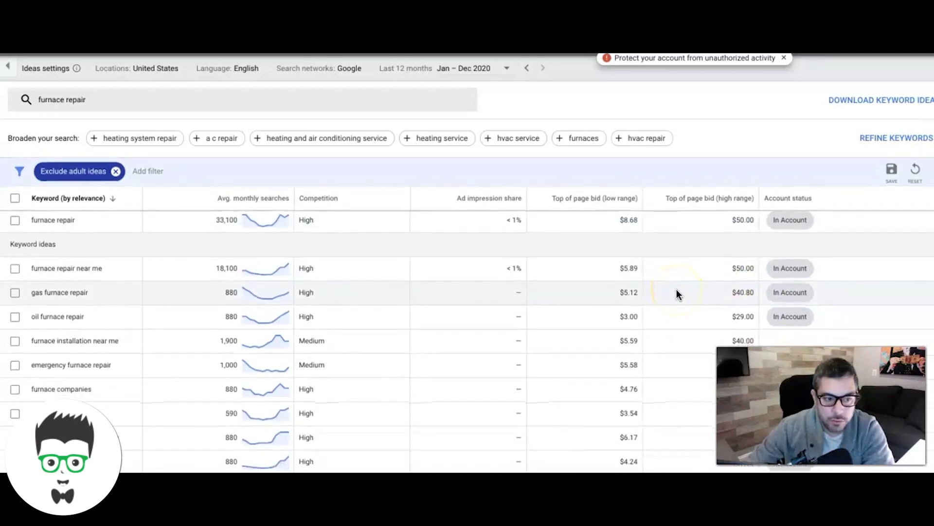
scroll(677, 289, "up", 1)
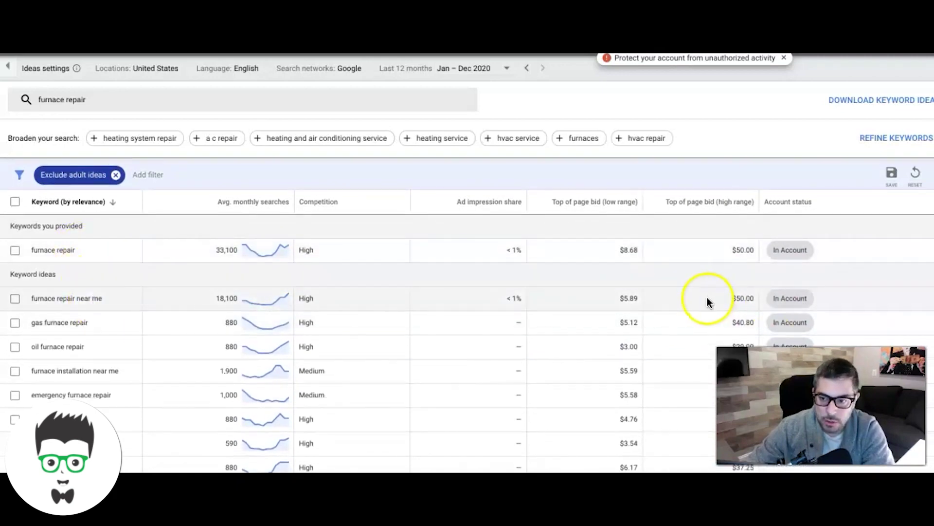
scroll(723, 302, "down", 1)
scroll(723, 302, "down", 1)
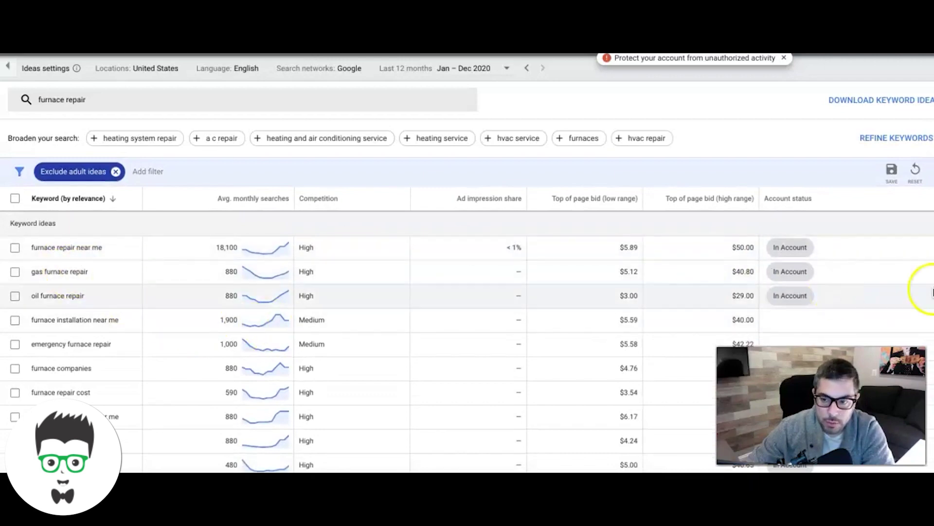
scroll(672, 297, "down", 1)
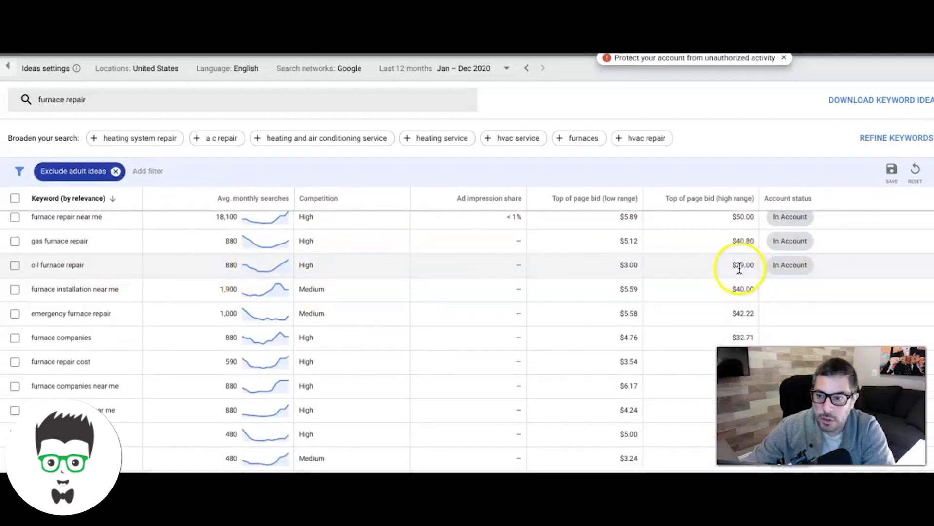
scroll(744, 268, "up", 1)
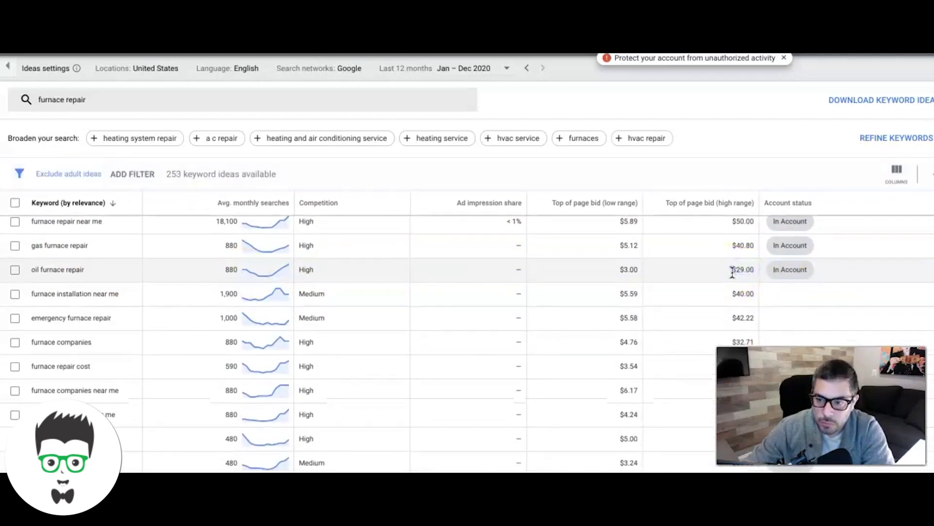
scroll(707, 271, "up", 1)
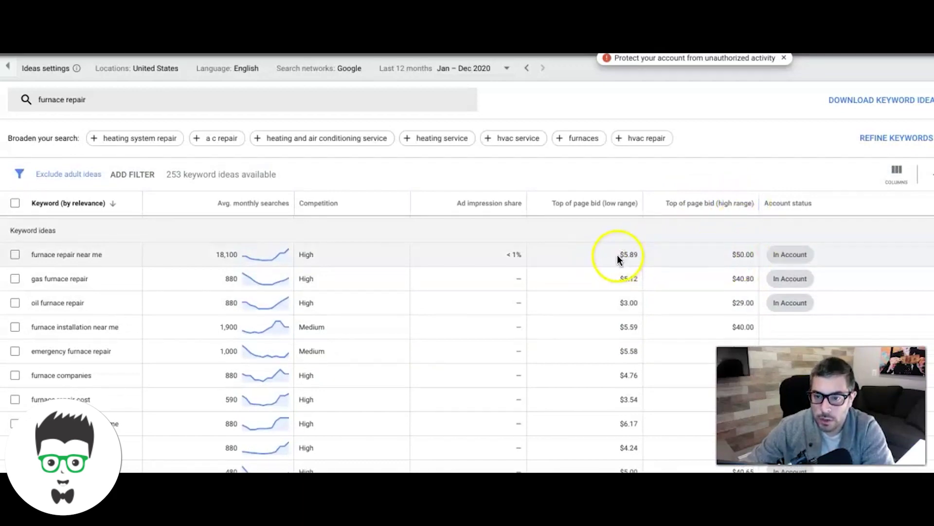
scroll(187, 312, "up", 2)
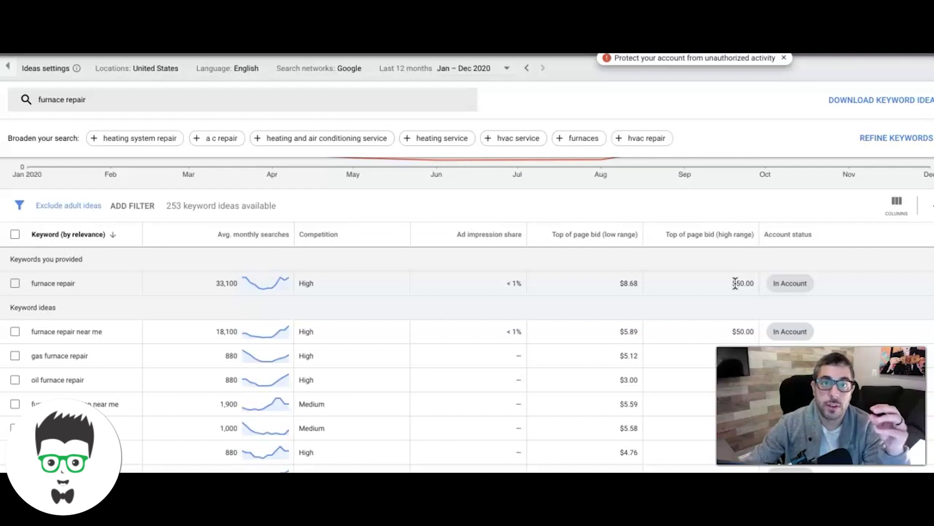
Go to the campaign's Ad groups page showing each group's $51.78 Default max. CPC
left_click(730, 291)
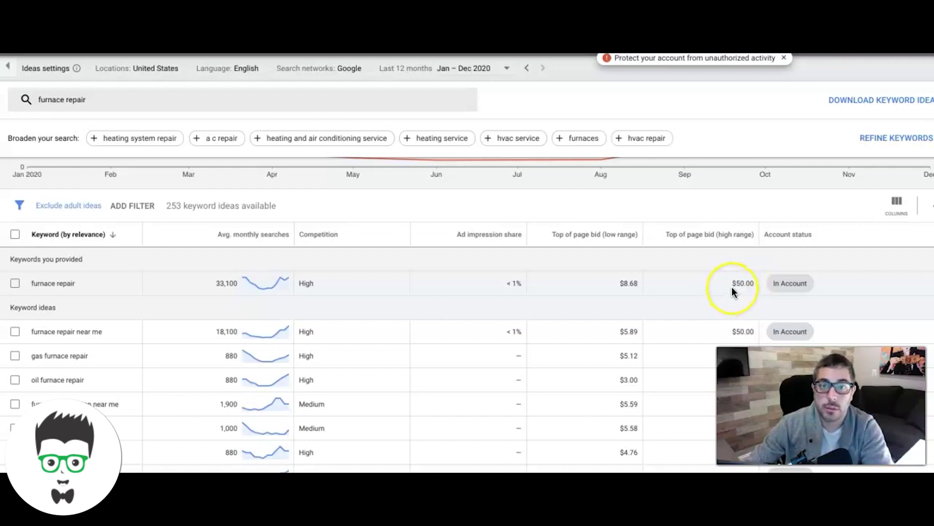
left_click(729, 287)
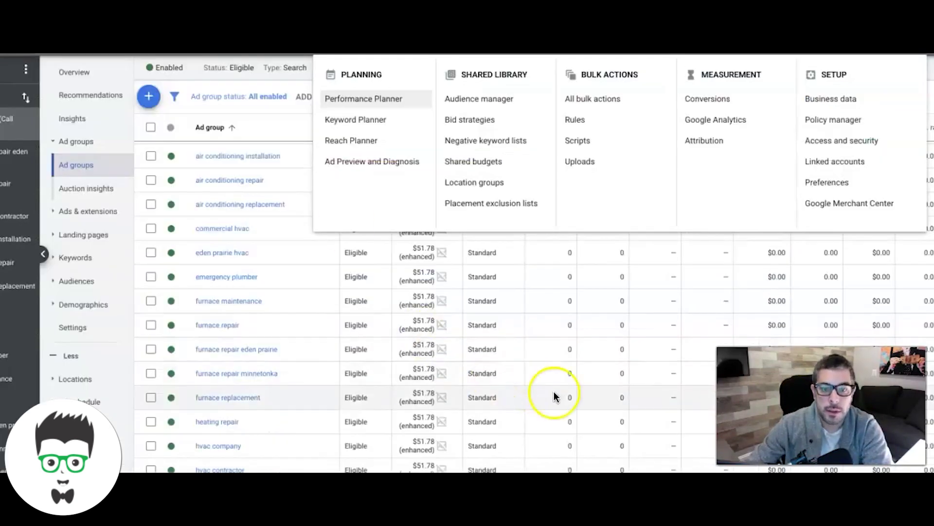
Close the Tools menu and confirm every ad group shows a $51.78 default max CPC
left_click(263, 113)
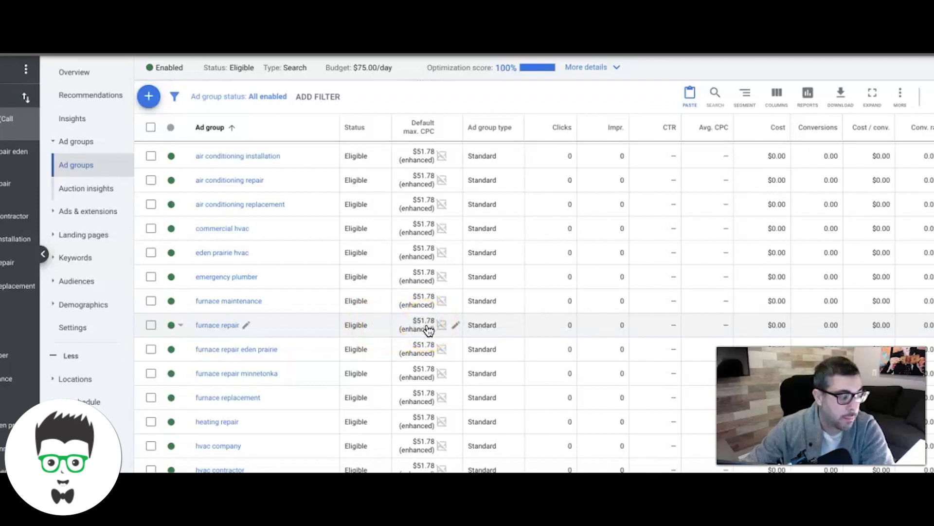
scroll(434, 321, "down", 1)
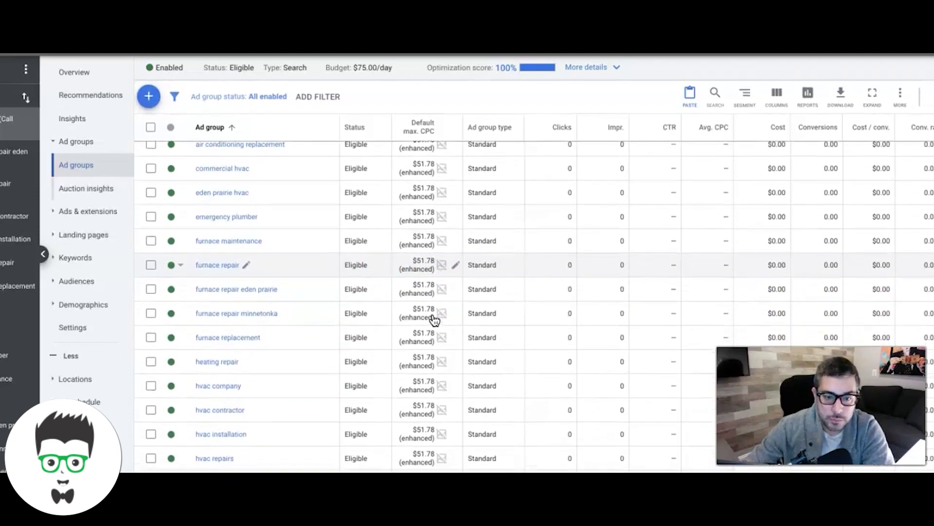
scroll(422, 270, "up", 5)
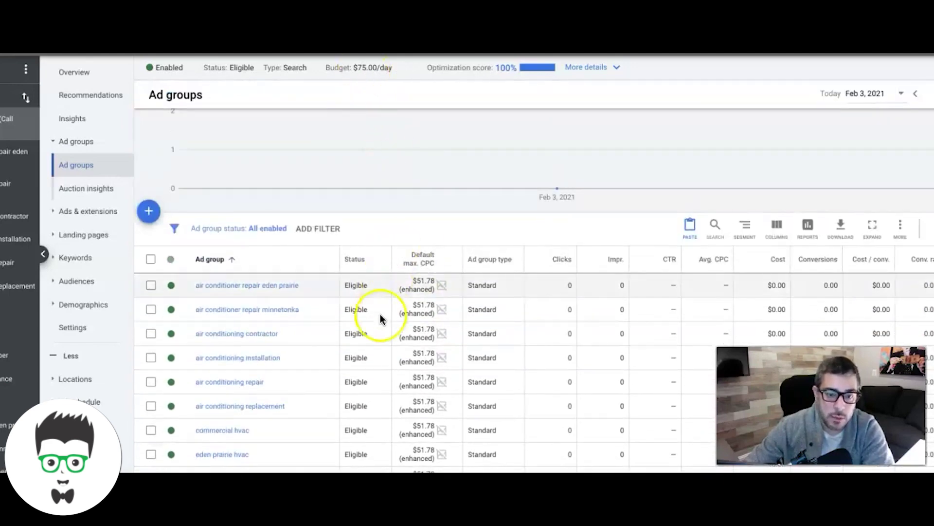
scroll(390, 354, "down", 2)
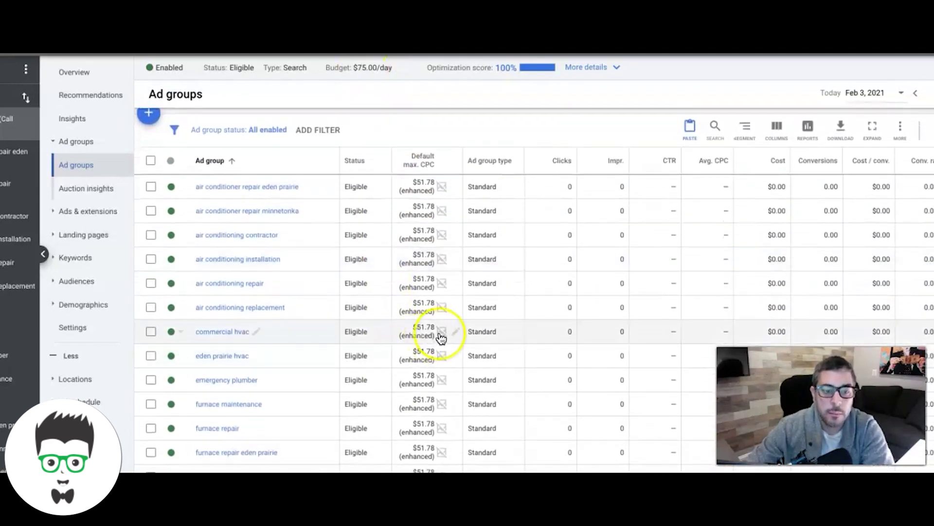
scroll(440, 336, "down", 1)
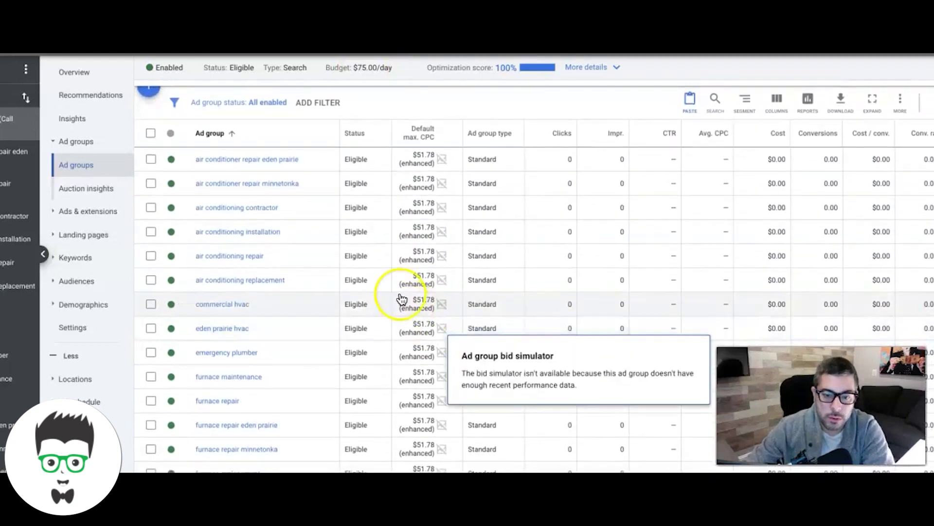
scroll(449, 274, "down", 1)
scroll(449, 274, "down", 1)
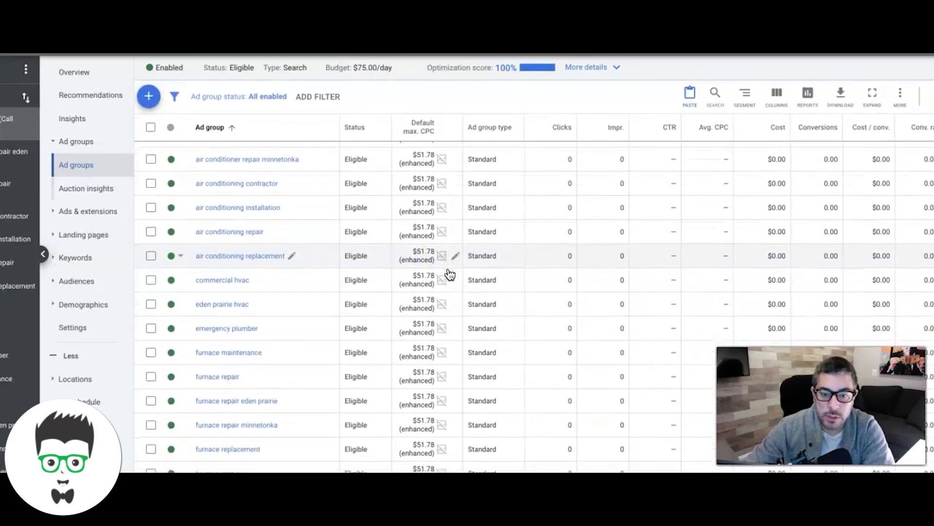
scroll(449, 274, "down", 3)
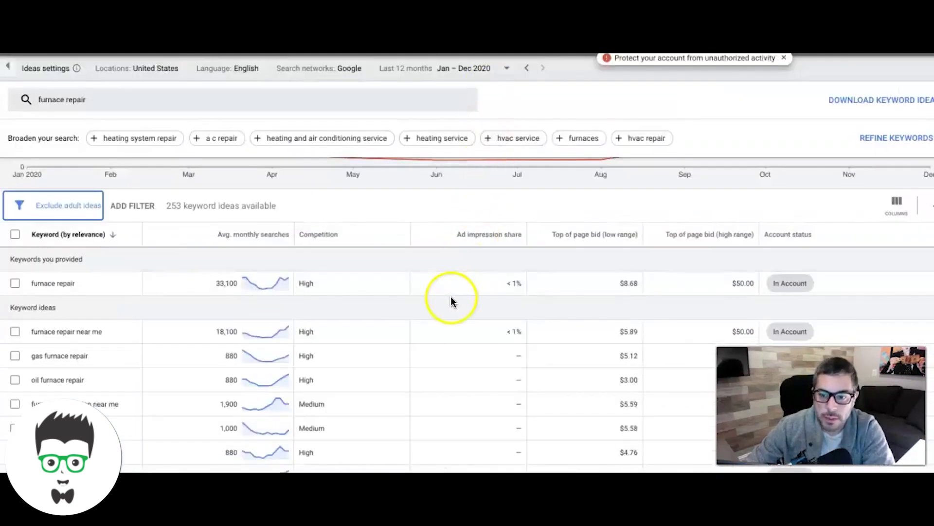
scroll(450, 297, "down", 1)
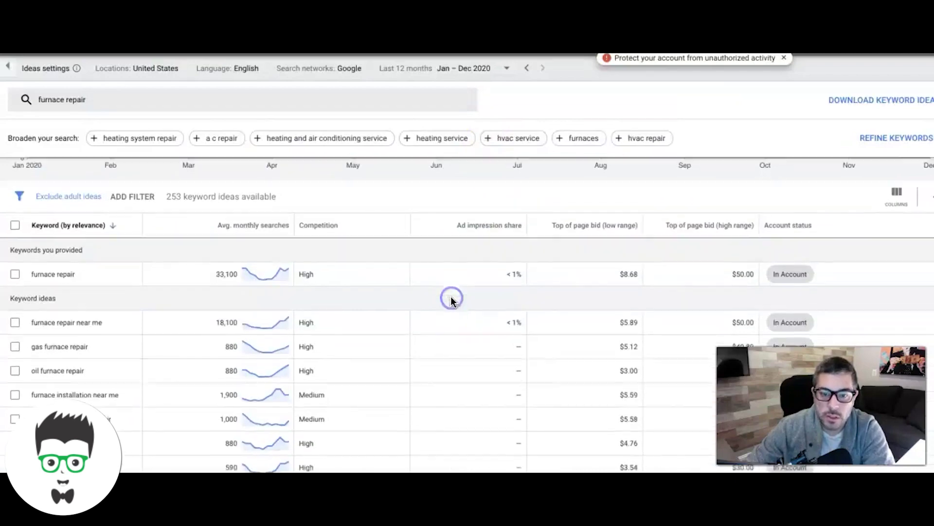
scroll(451, 298, "down", 1)
scroll(450, 299, "up", 1)
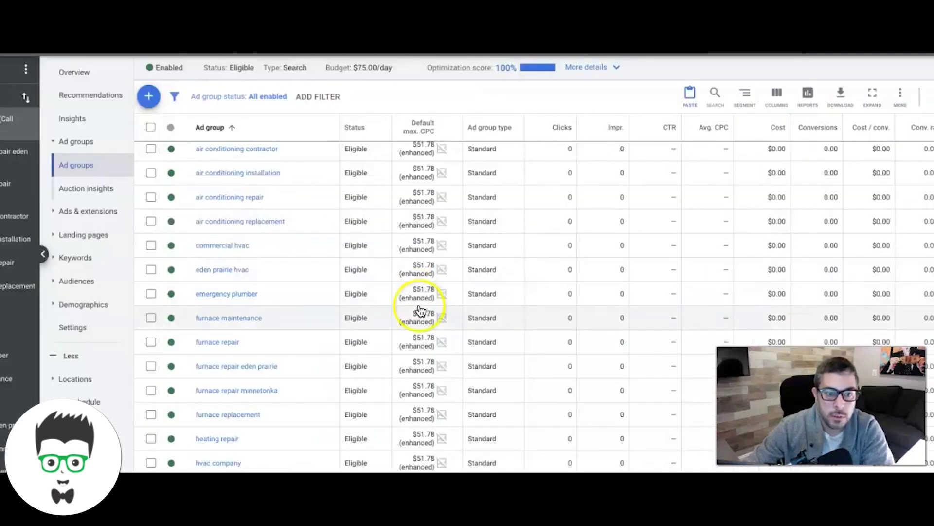
scroll(375, 272, "up", 1)
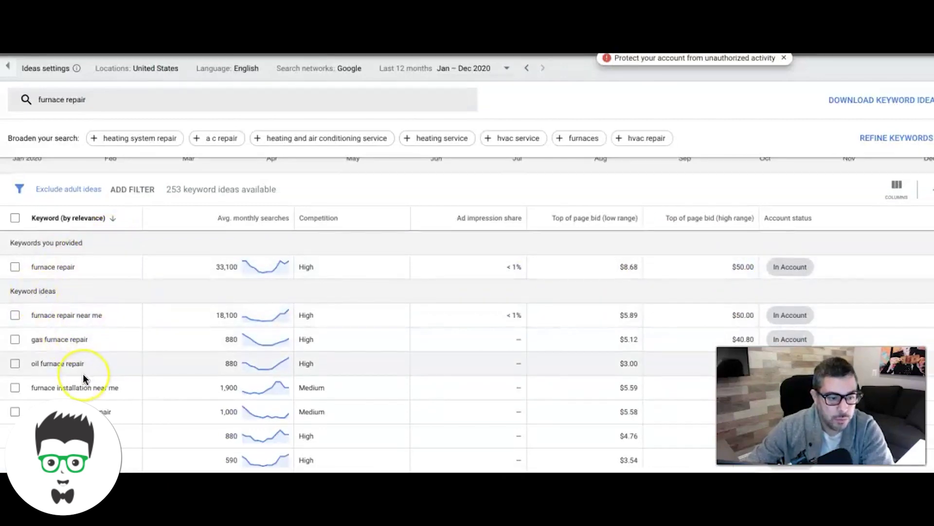
scroll(82, 373, "down", 2)
scroll(83, 373, "down", 1)
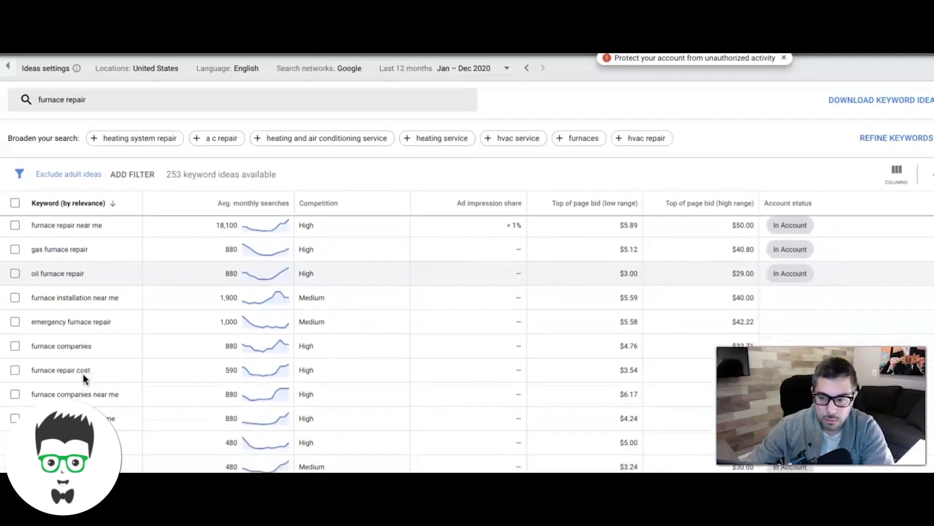
scroll(83, 373, "up", 3)
Filter the furnace repair keyword ideas to keywords containing 'repair'
left_click(134, 240)
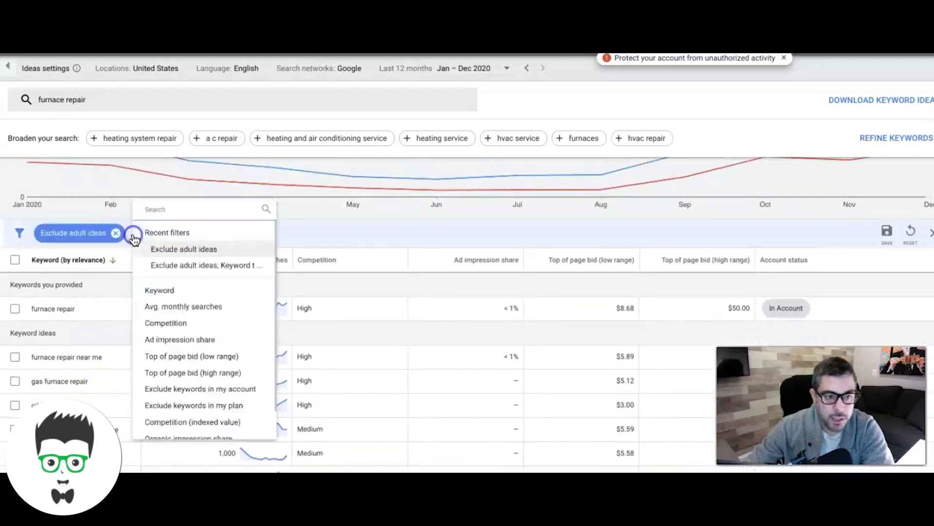
left_click(169, 309)
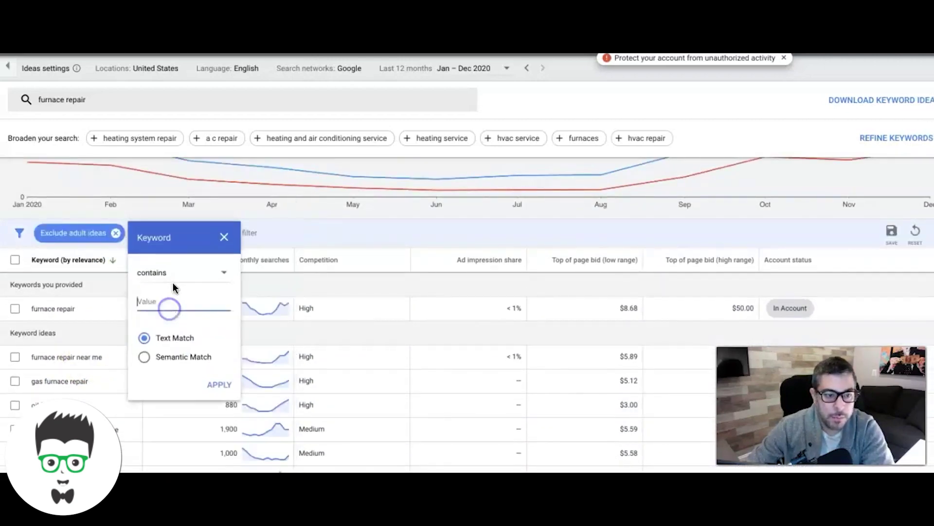
type("repair")
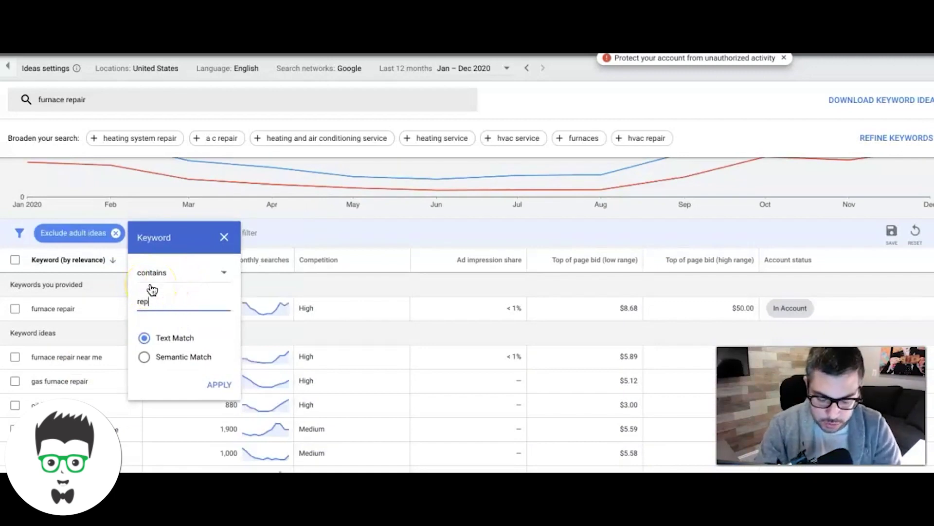
left_click(230, 386)
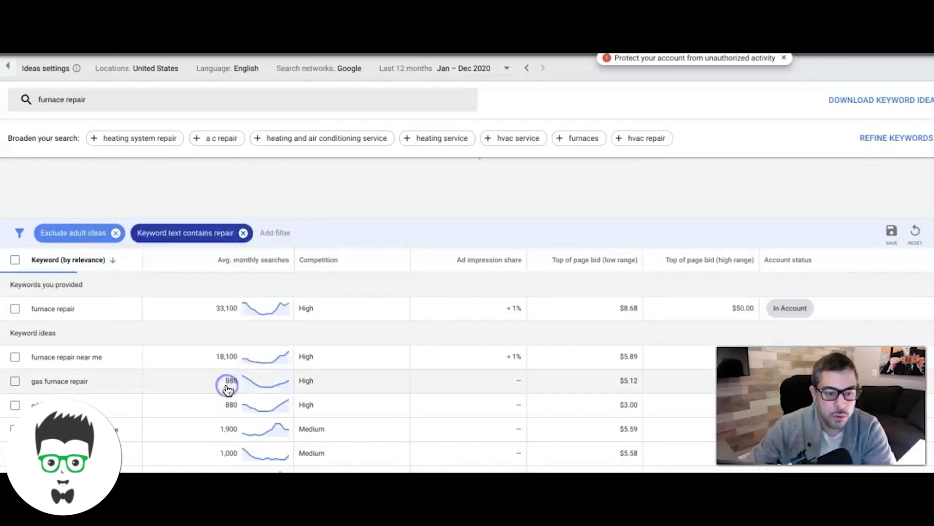
scroll(433, 313, "down", 3)
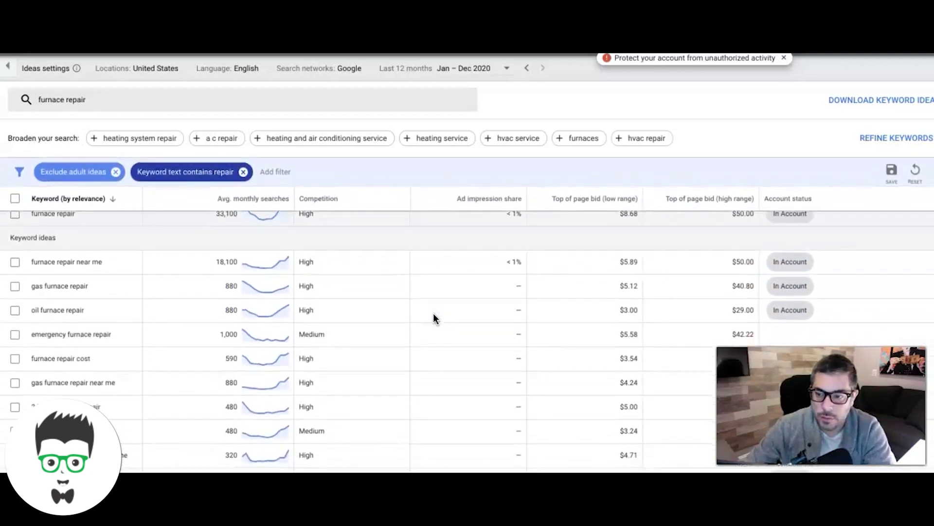
scroll(433, 314, "down", 2)
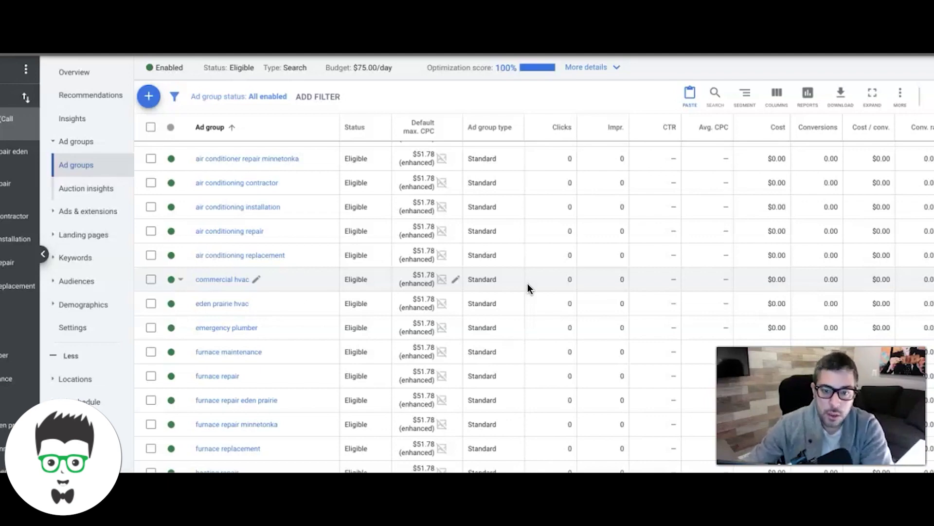
Scroll the Ad groups table comparing each group's $51.78 default max CPC
scroll(528, 283, "down", 1)
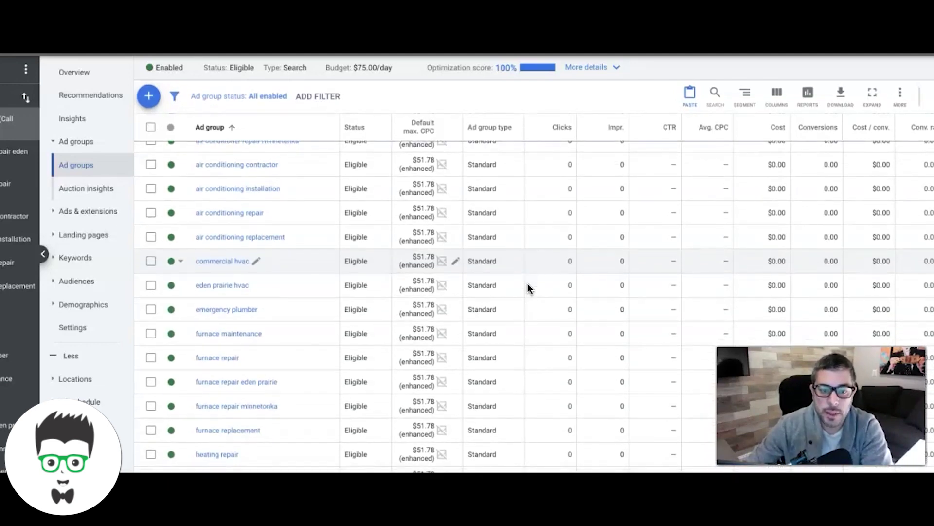
scroll(344, 295, "down", 3)
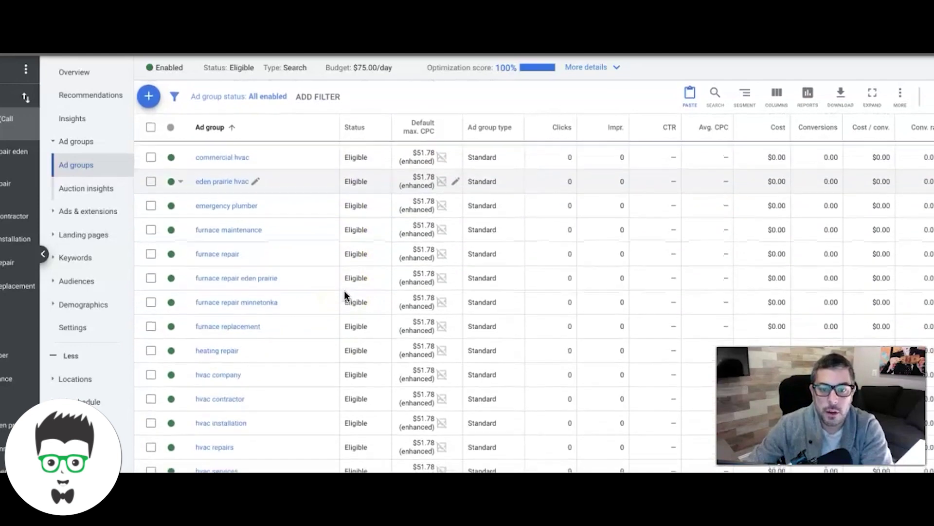
scroll(345, 295, "up", 3)
scroll(345, 295, "up", 2)
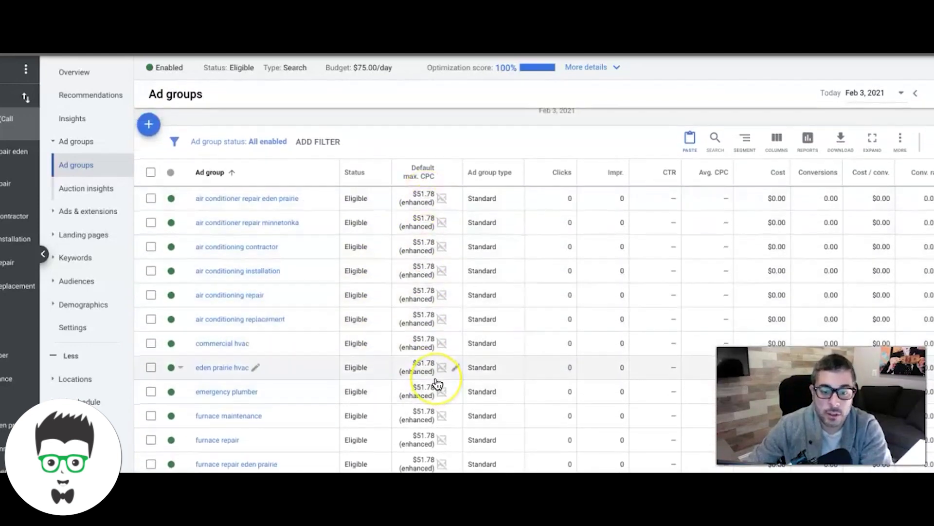
scroll(438, 382, "down", 3)
scroll(424, 357, "up", 3)
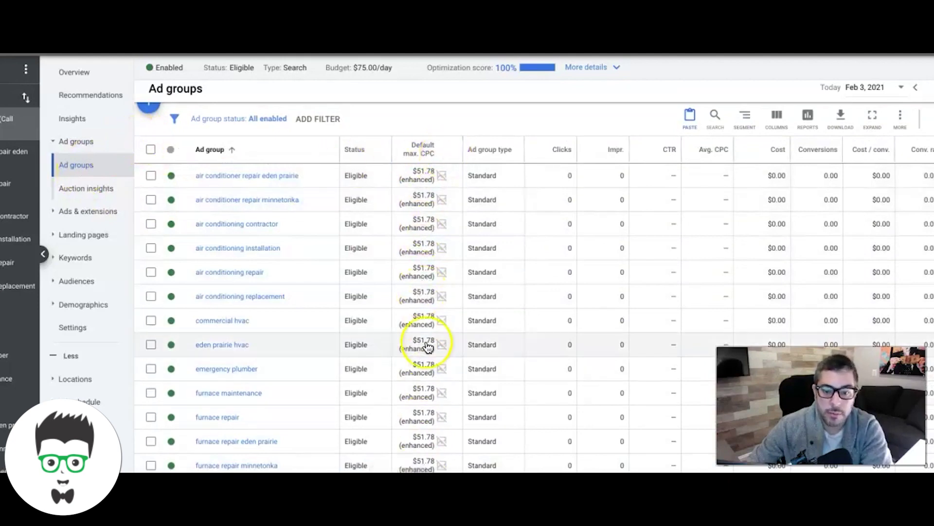
scroll(431, 281, "down", 3)
scroll(432, 281, "down", 4)
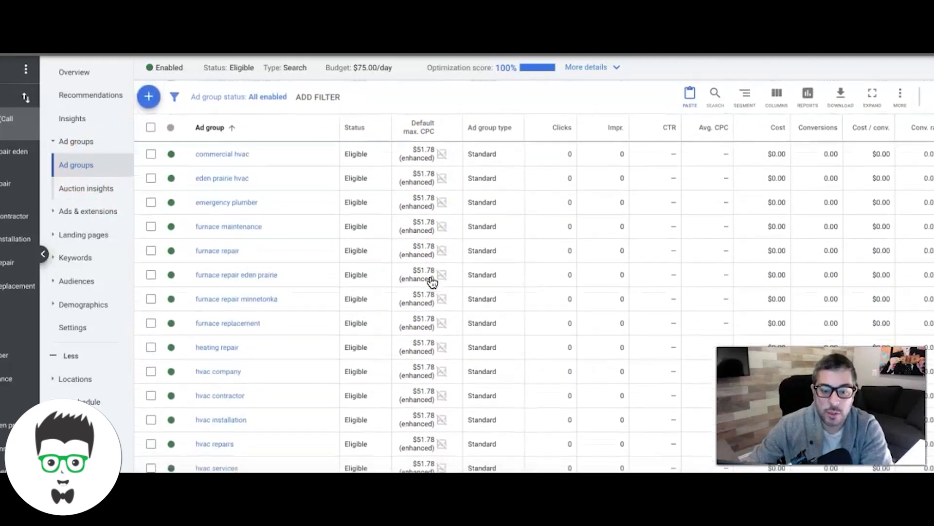
scroll(432, 281, "down", 1)
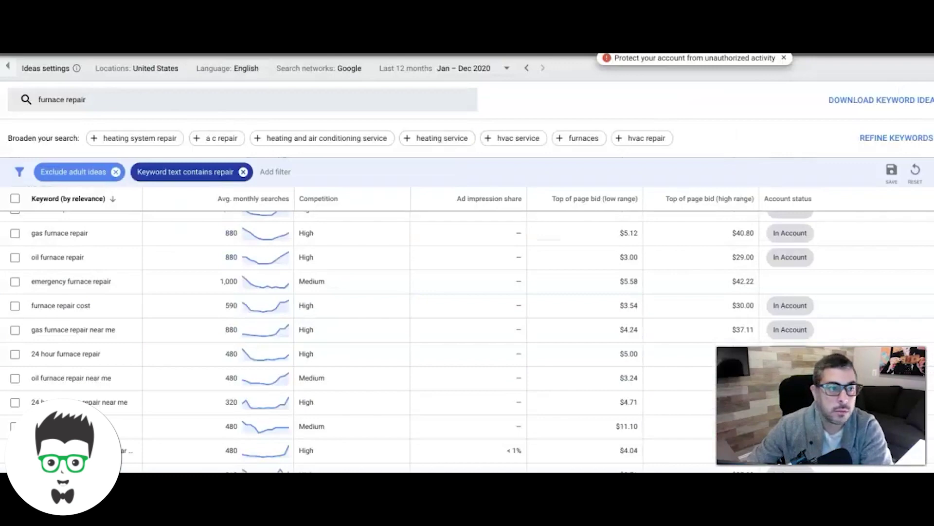
Replace the 'furnace repair' seed keyword with 'plumber' and get keyword ideas
left_click(66, 98)
left_click(116, 158)
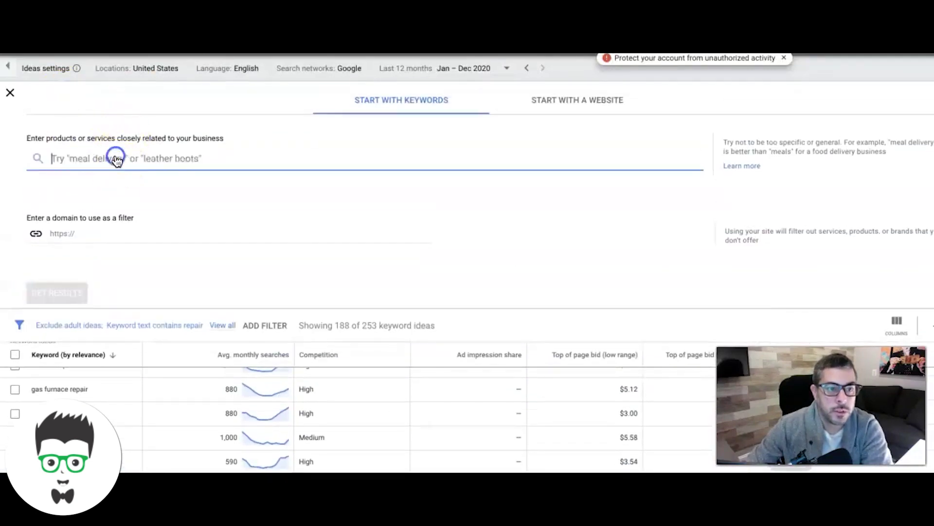
type("plu")
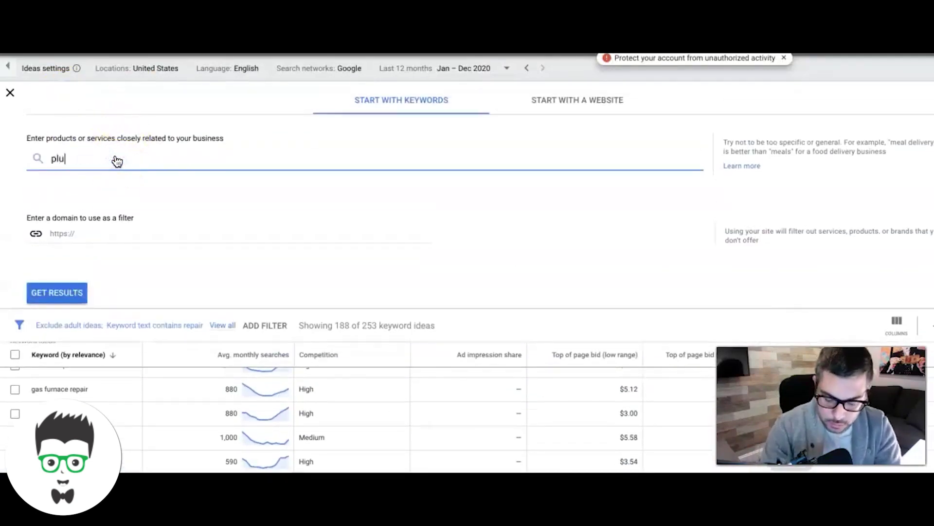
type("mber")
left_click(51, 294)
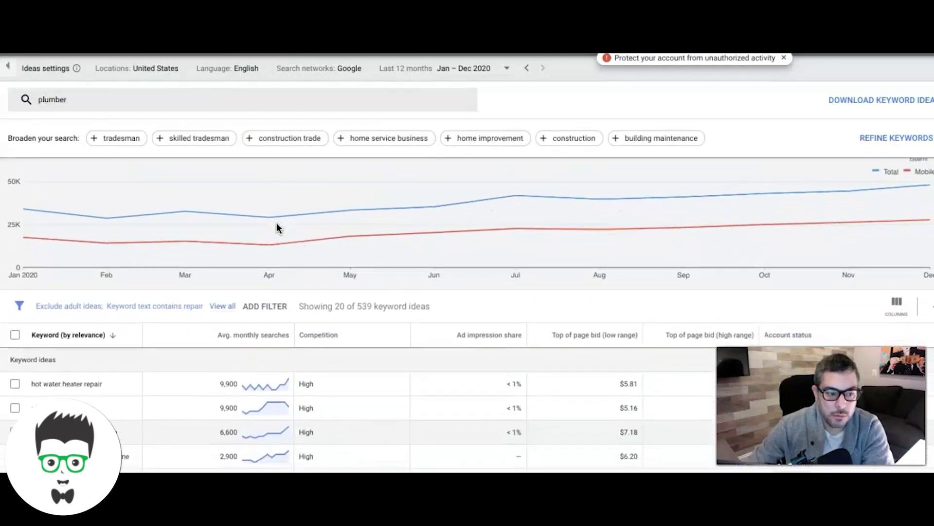
scroll(277, 227, "down", 1)
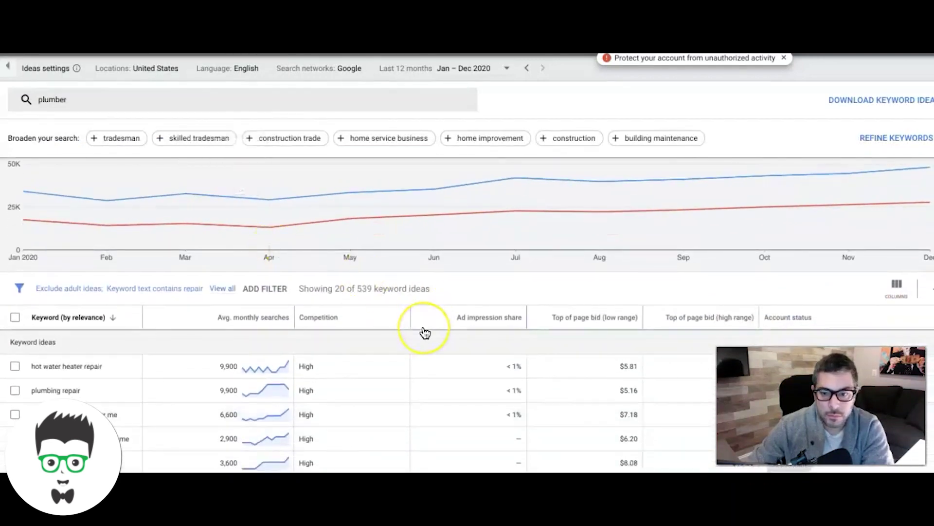
scroll(425, 332, "down", 1)
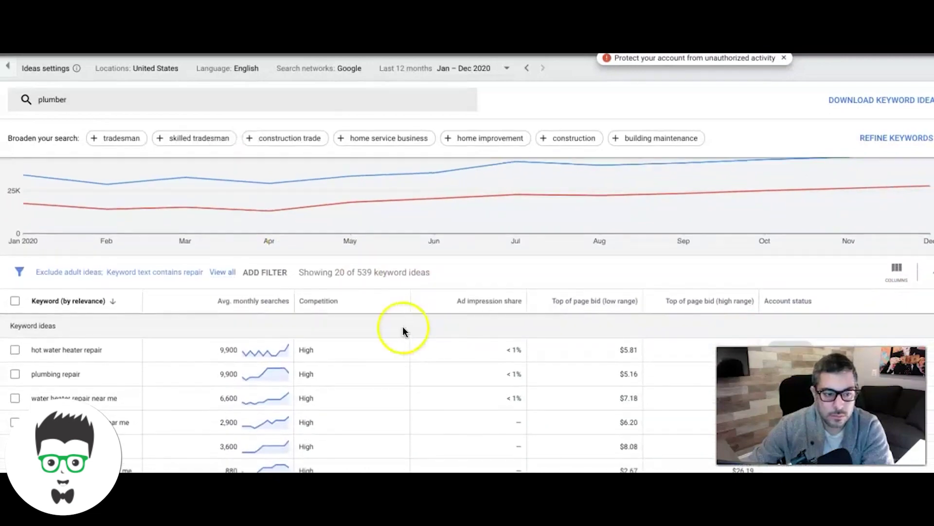
scroll(255, 340, "down", 3)
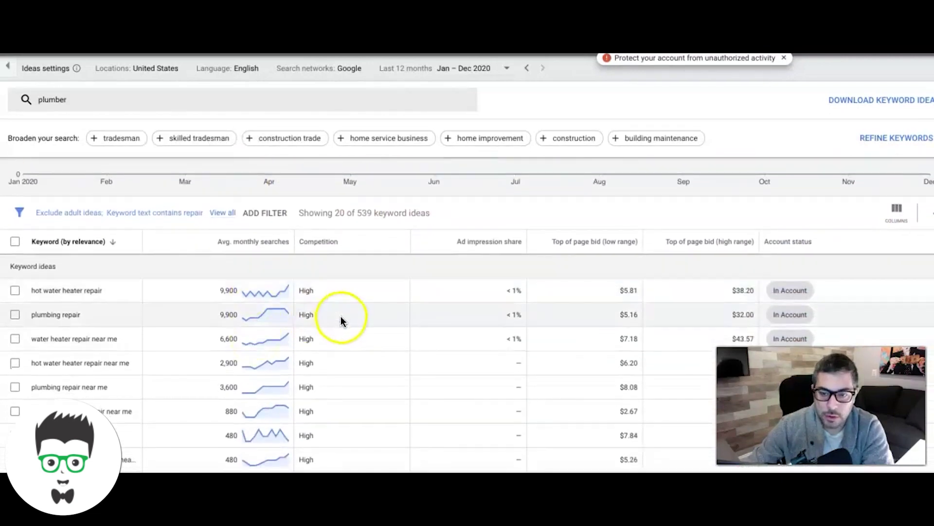
left_click(187, 213)
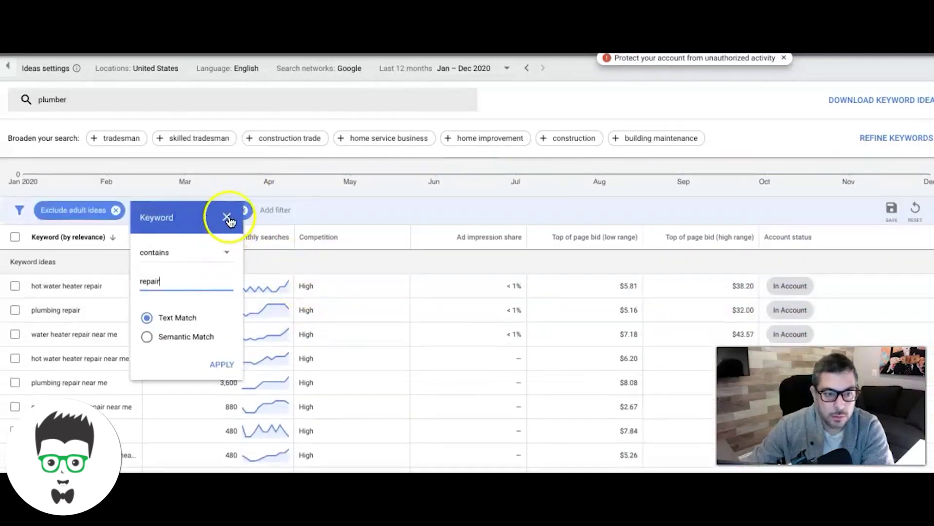
Remove the 'keyword contains repair' filter and review the plumber ideas' top-of-page bid ranges
left_click(227, 217)
left_click(243, 209)
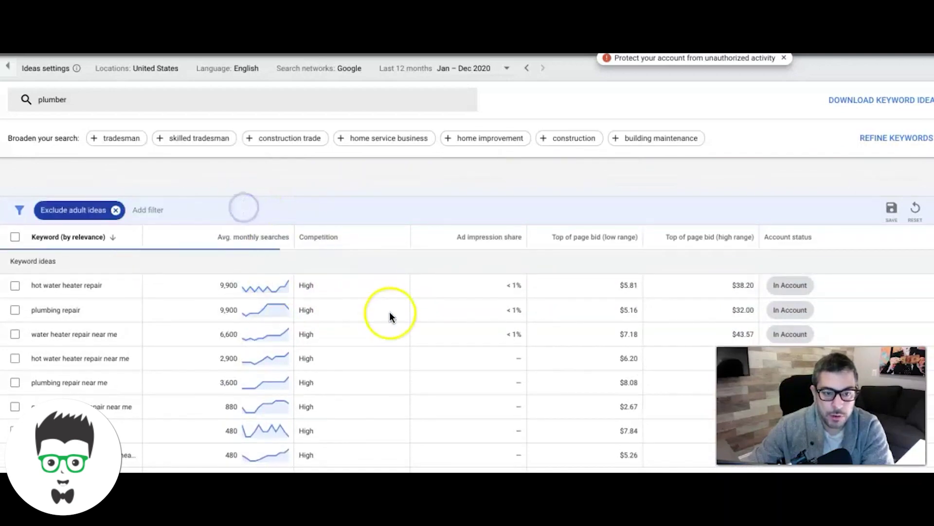
scroll(396, 326, "down", 2)
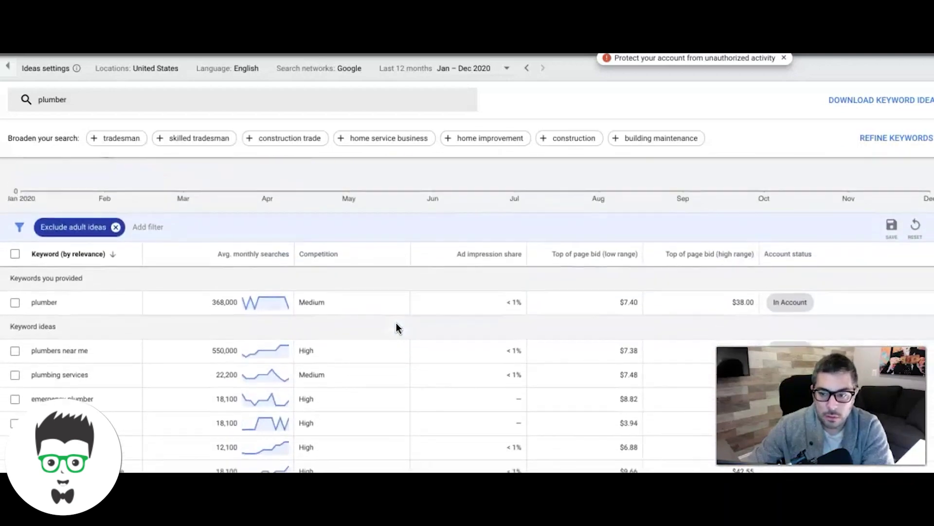
scroll(734, 307, "down", 2)
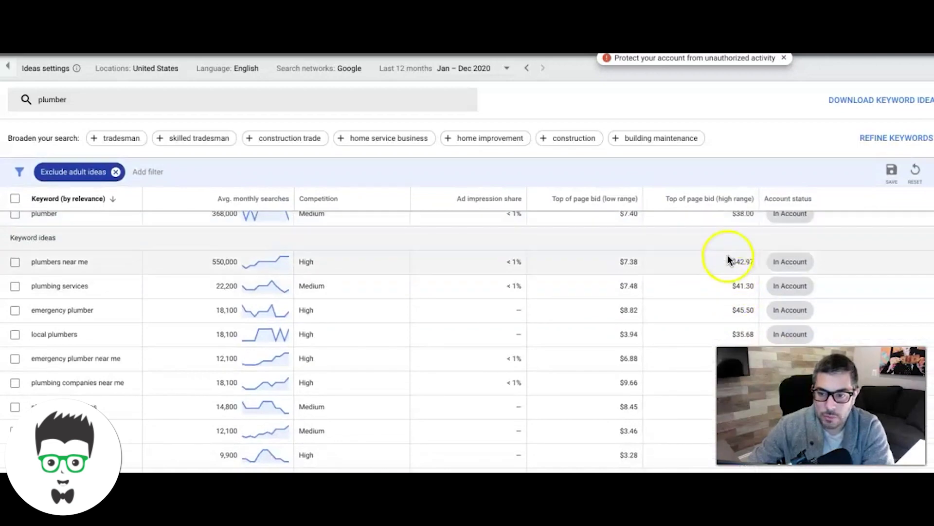
scroll(729, 309, "down", 1)
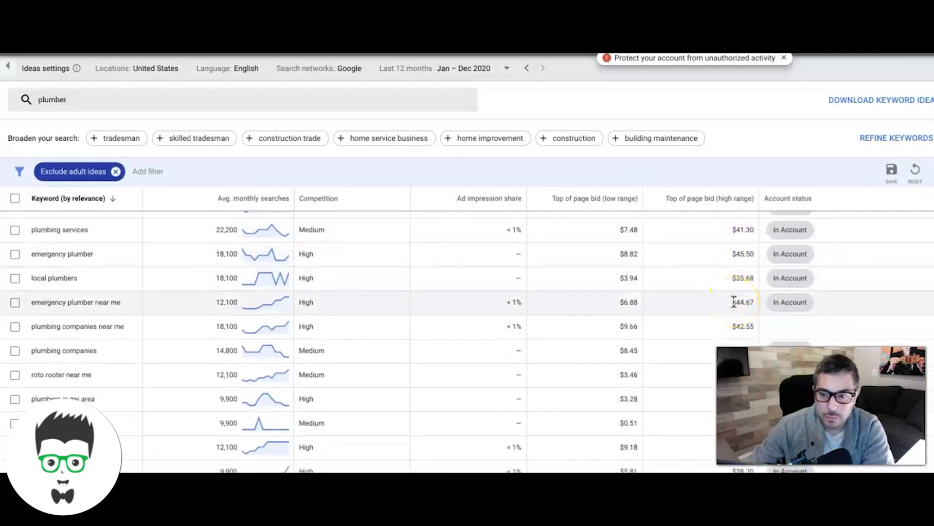
scroll(734, 311, "down", 1)
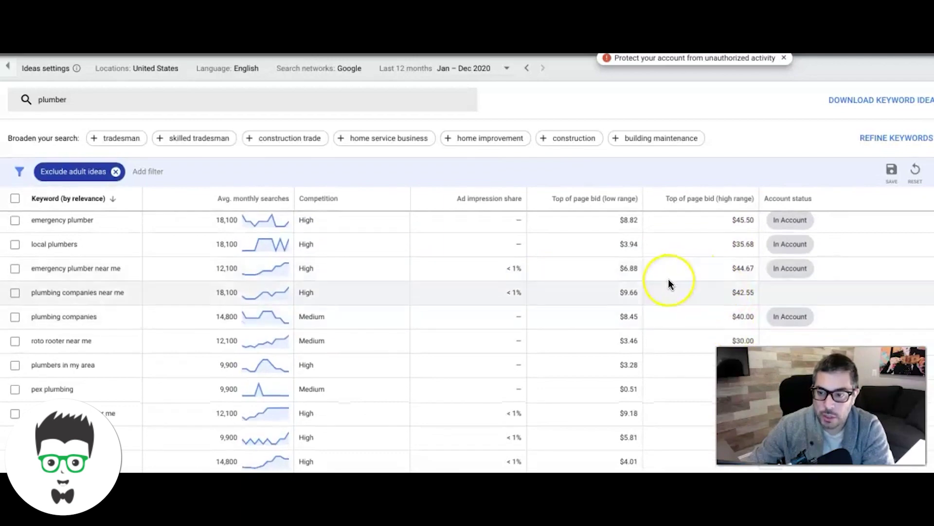
scroll(668, 281, "down", 1)
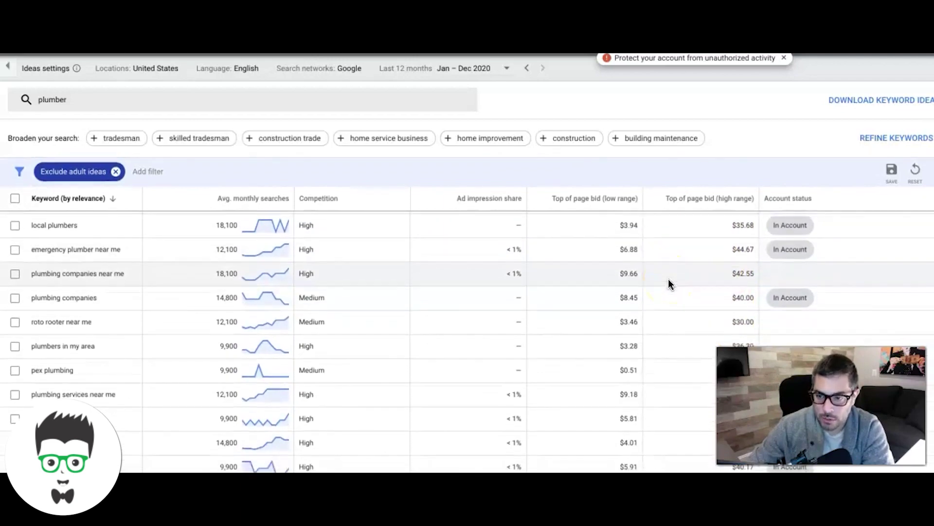
scroll(669, 282, "down", 2)
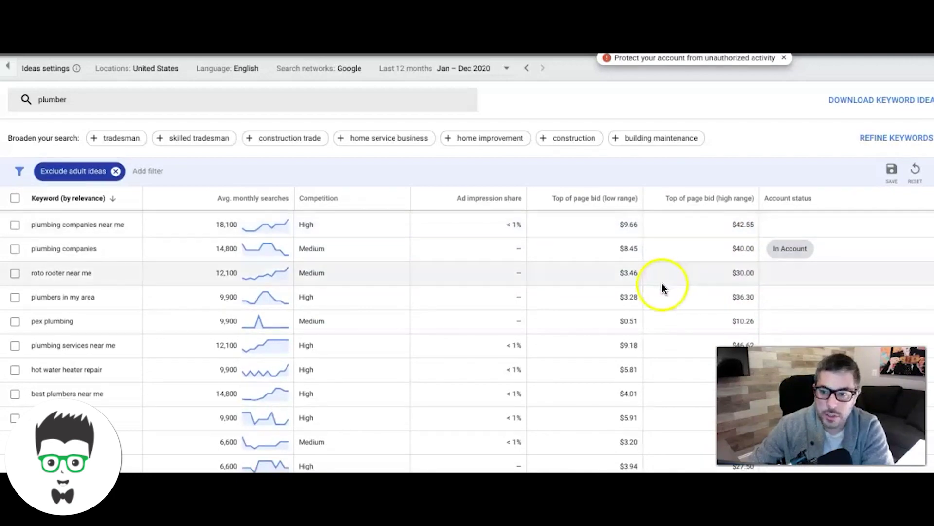
scroll(658, 291, "down", 3)
scroll(658, 287, "down", 2)
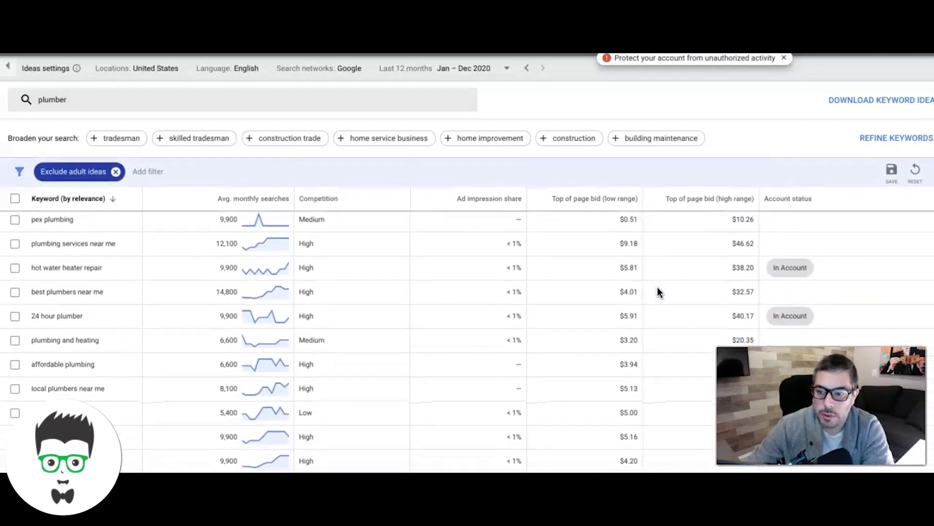
Return to the Ad groups list showing the plumber-related groups at $51.78 bids
left_click(682, 228)
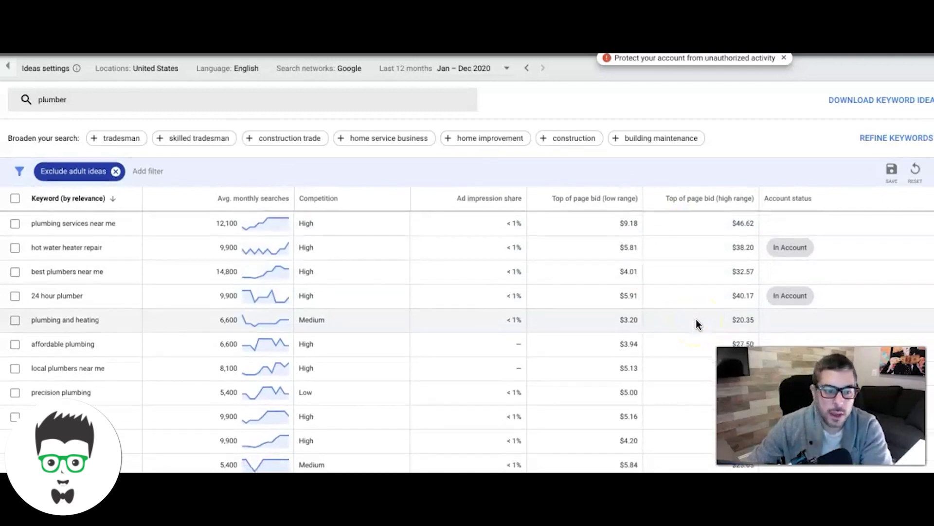
scroll(697, 322, "down", 2)
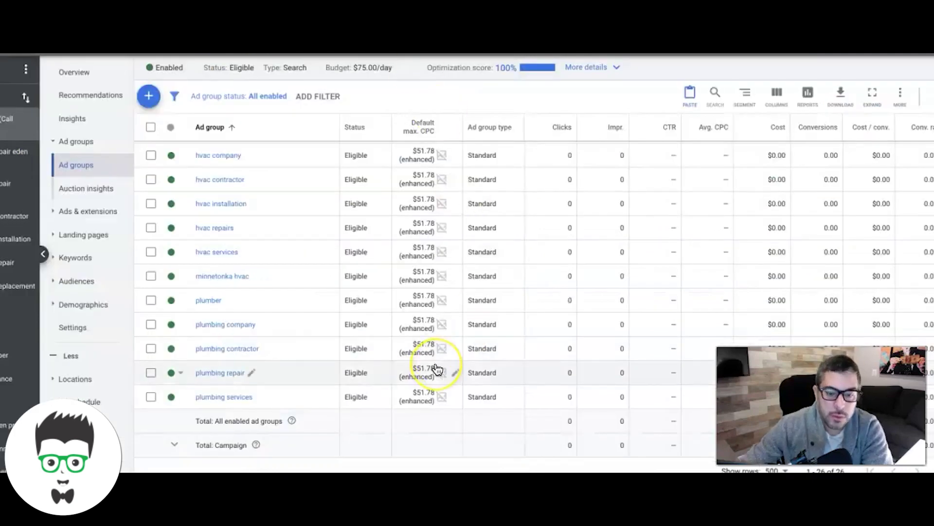
scroll(437, 370, "up", 1)
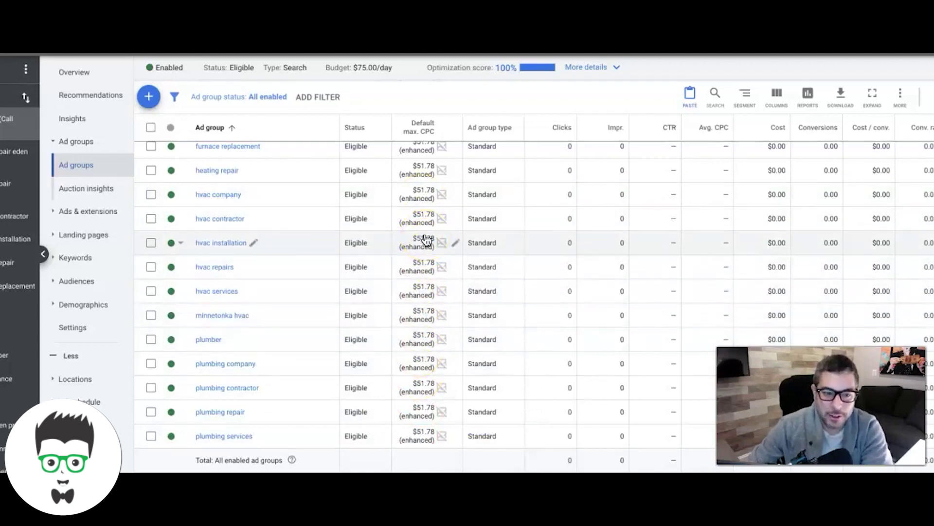
left_click(425, 411)
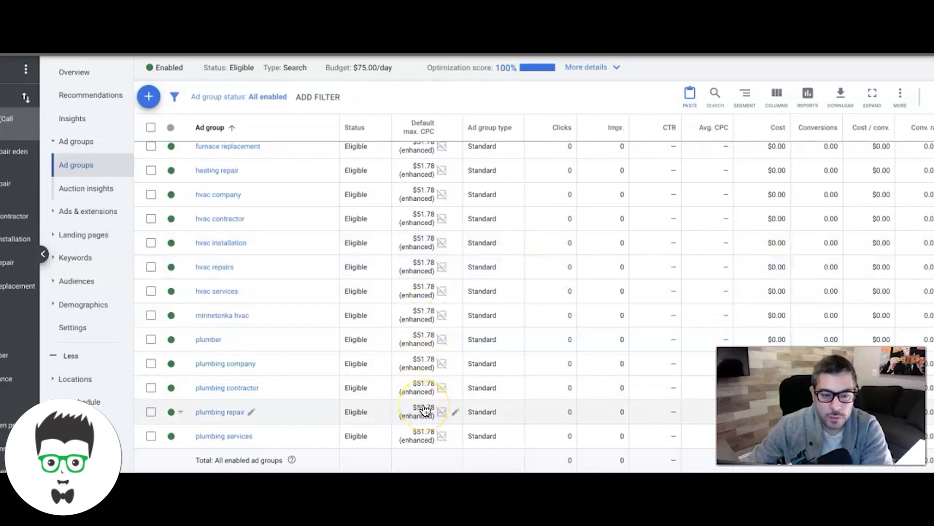
scroll(424, 410, "down", 1)
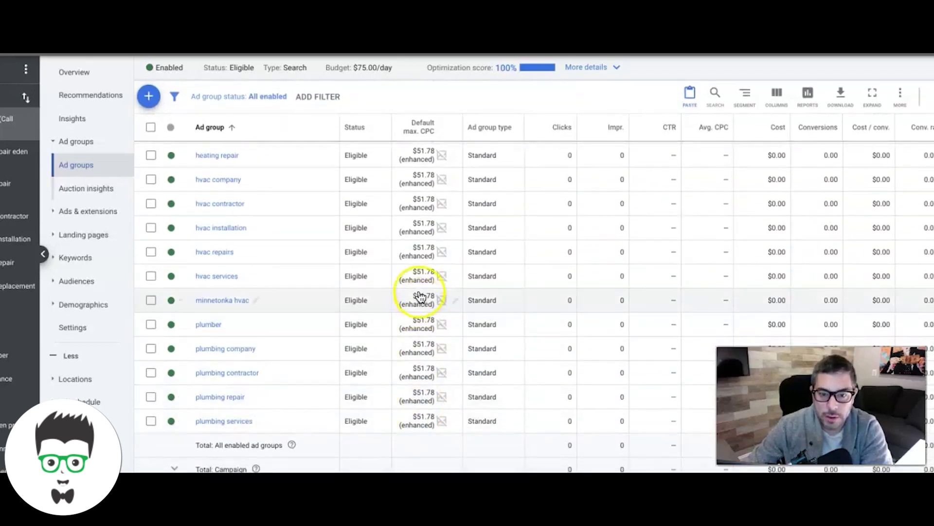
left_click(420, 419)
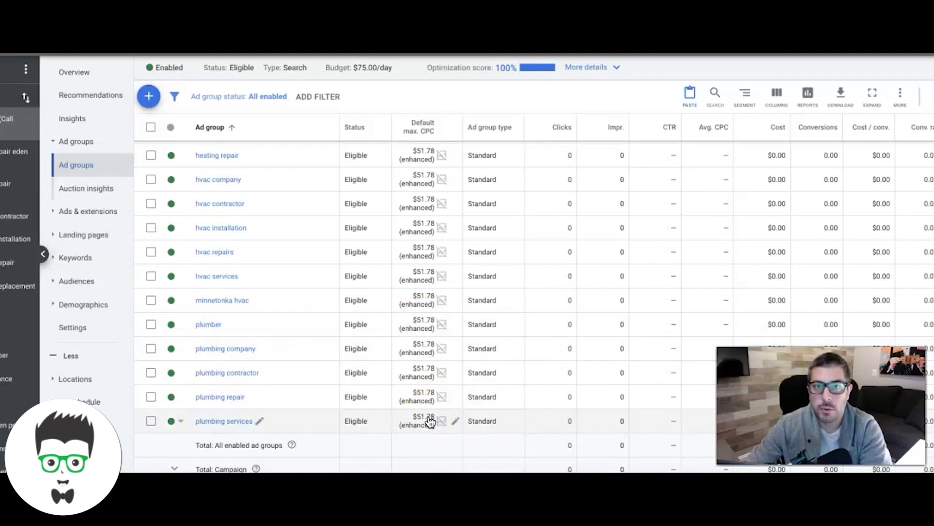
scroll(381, 389, "up", 3)
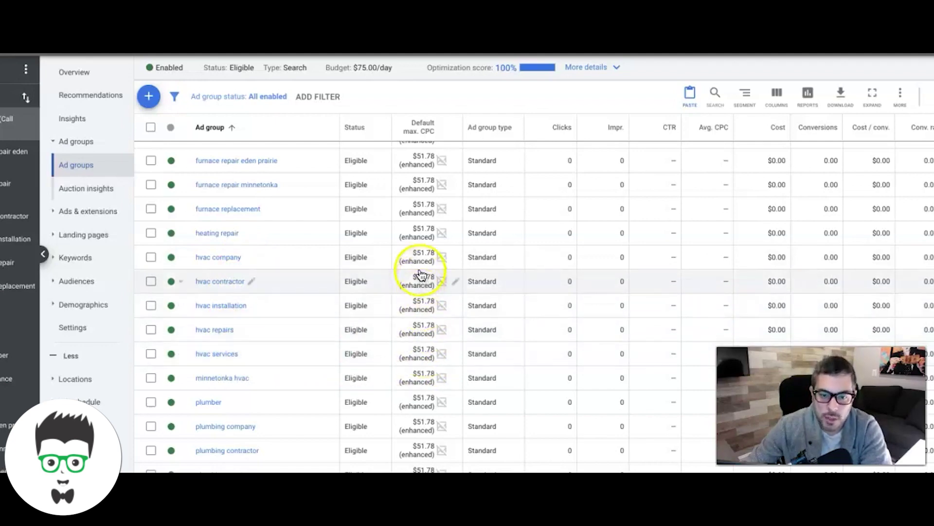
scroll(418, 265, "up", 3)
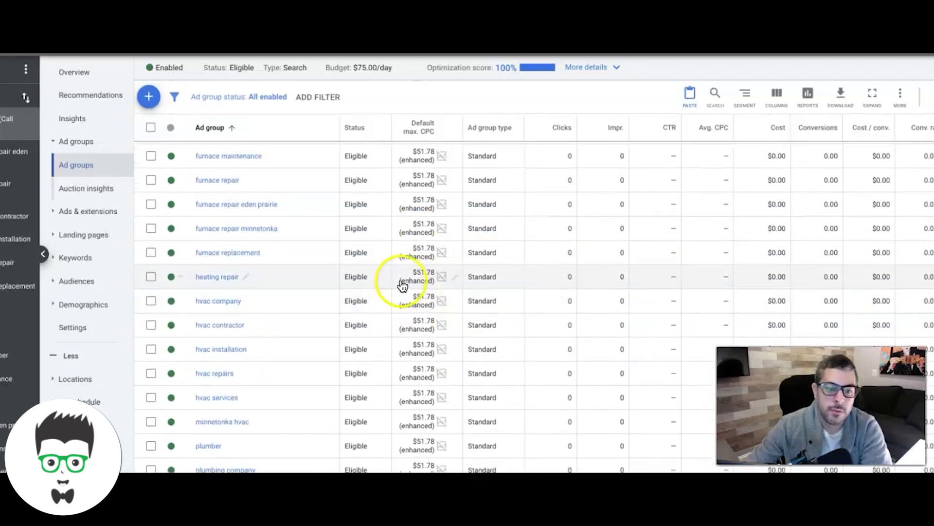
scroll(403, 286, "up", 4)
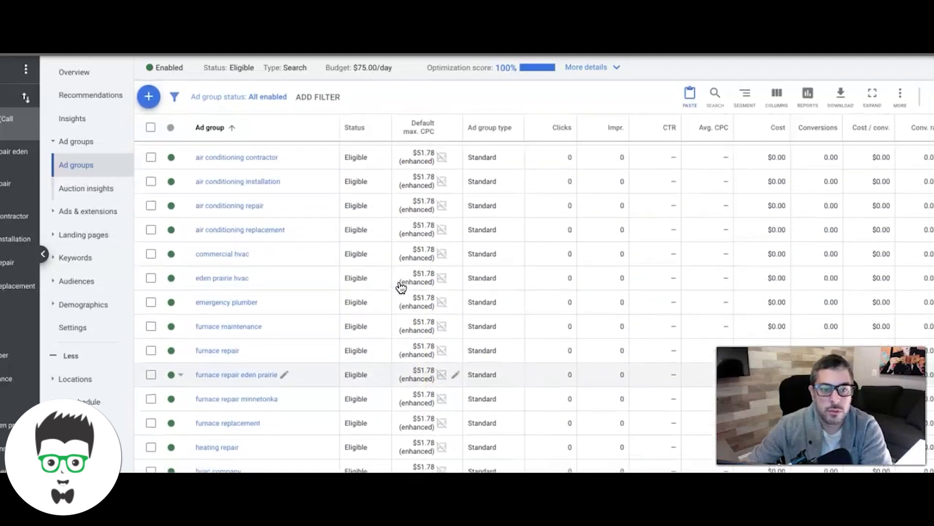
scroll(401, 287, "up", 1)
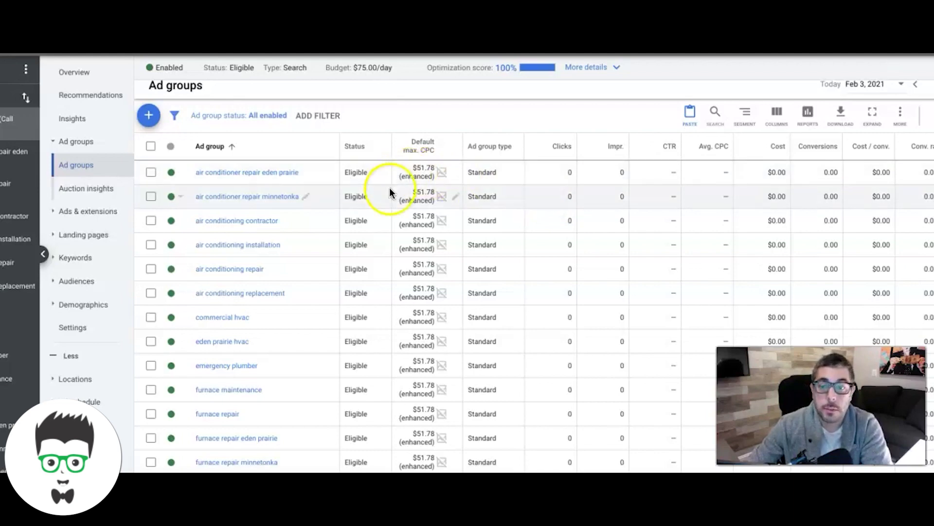
scroll(481, 218, "down", 2)
scroll(481, 218, "down", 2)
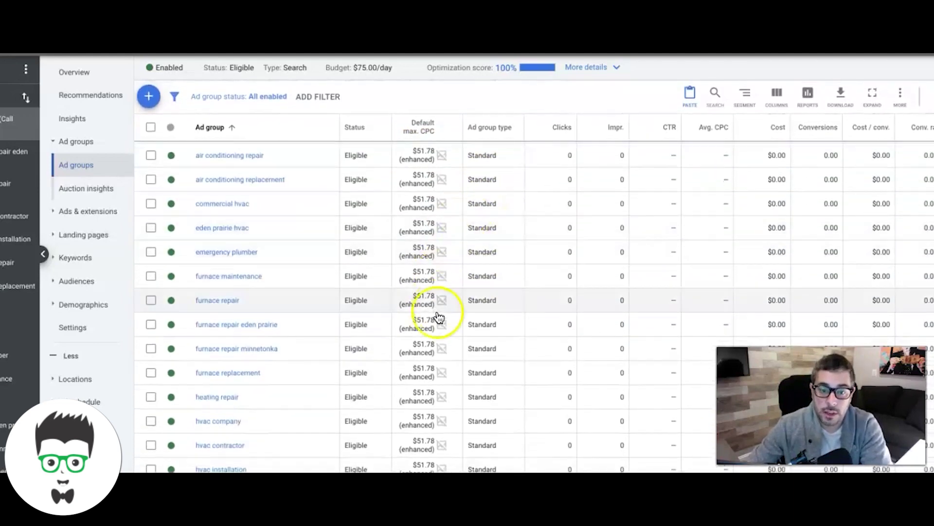
scroll(470, 248, "up", 5)
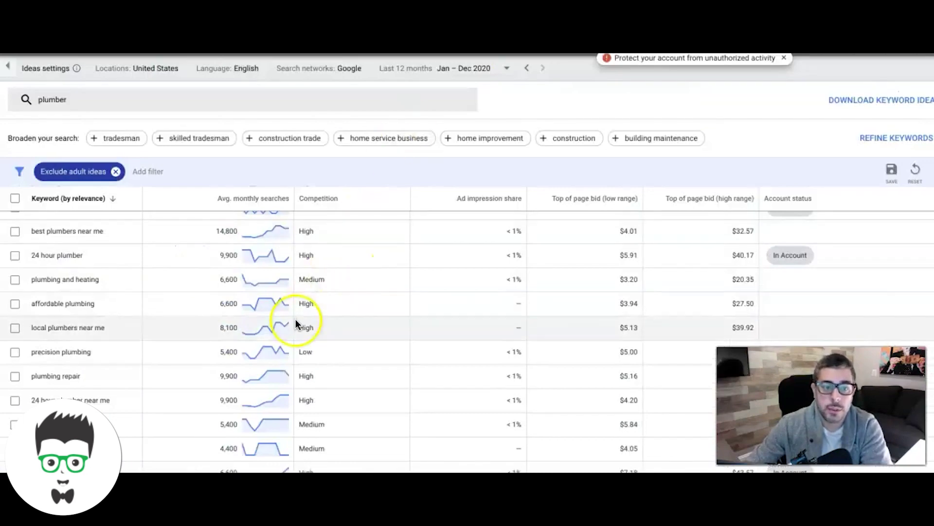
Scroll the plumber ideas' top-of-page bids, e.g. plumbers near me at $7.38–$42.97
scroll(294, 320, "up", 6)
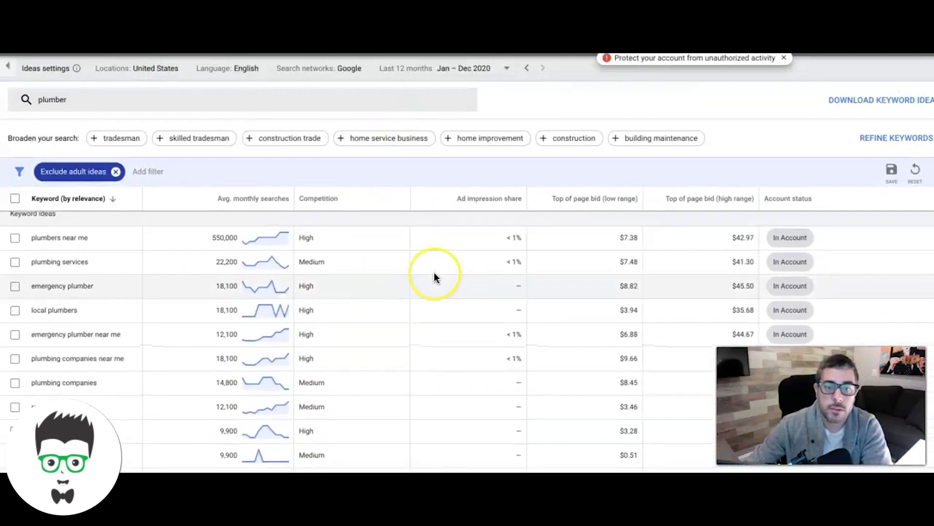
scroll(435, 273, "up", 2)
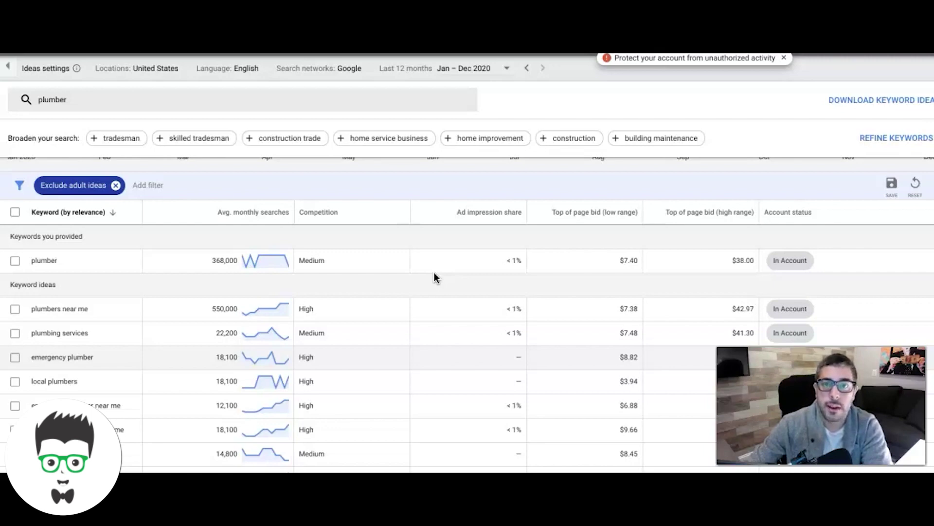
scroll(407, 292, "down", 3)
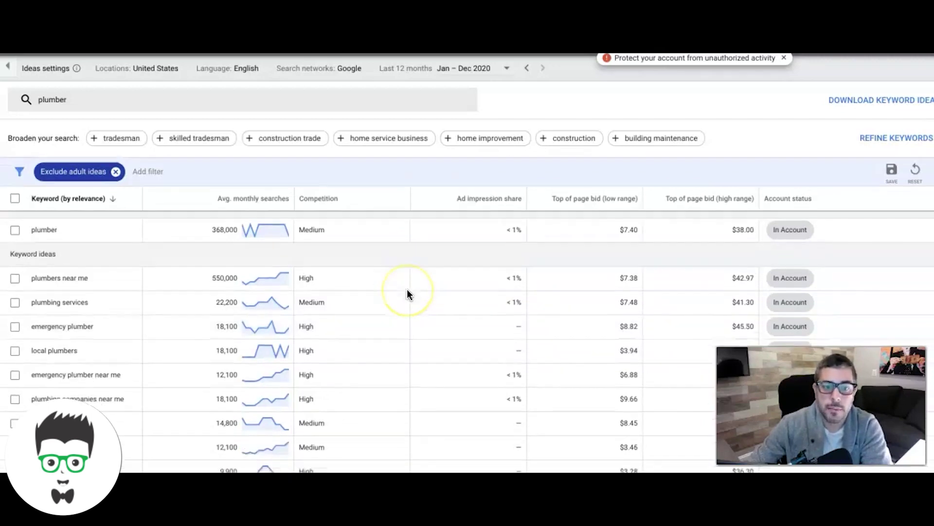
scroll(407, 292, "up", 2)
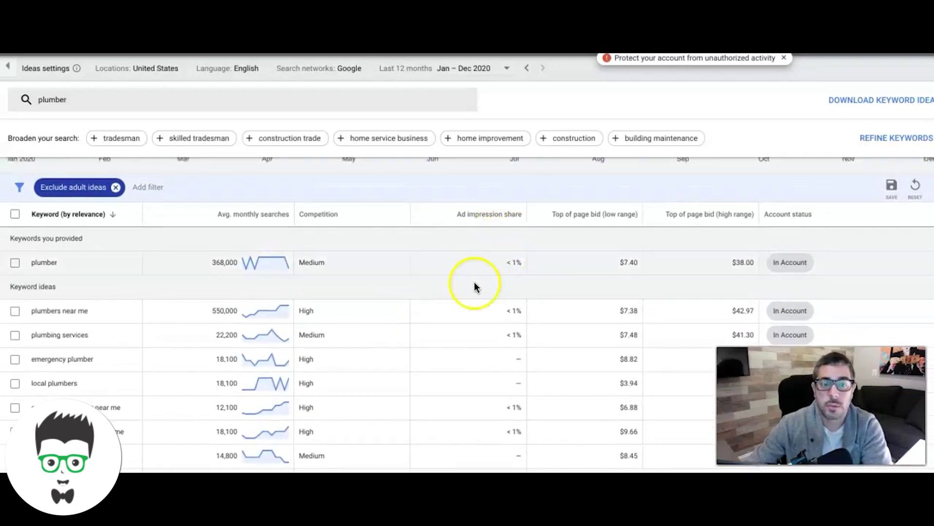
scroll(598, 346, "down", 3)
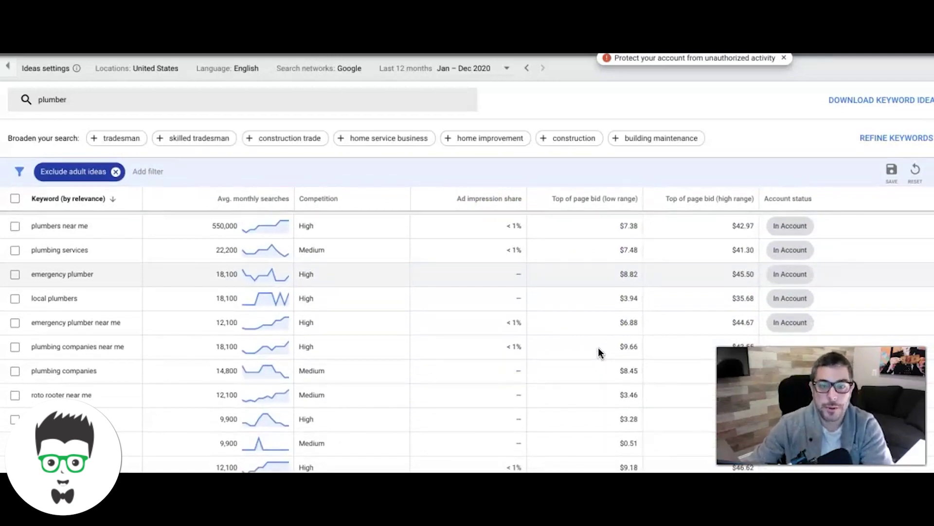
scroll(598, 347, "down", 2)
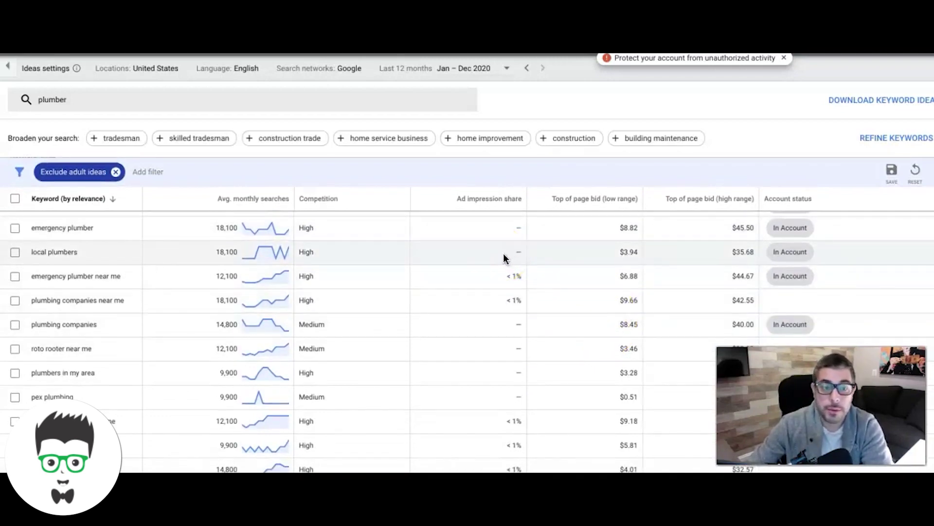
scroll(504, 253, "up", 4)
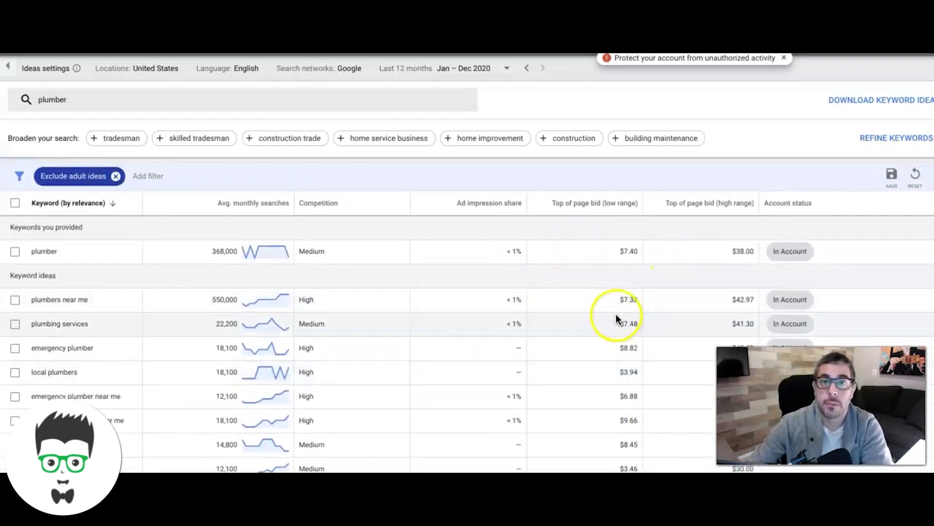
scroll(690, 370, "down", 2)
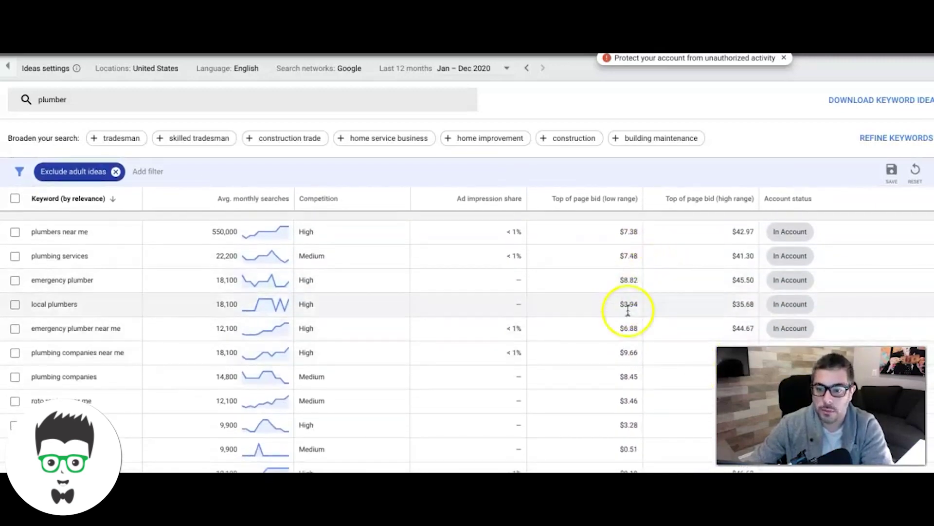
scroll(631, 372, "down", 1)
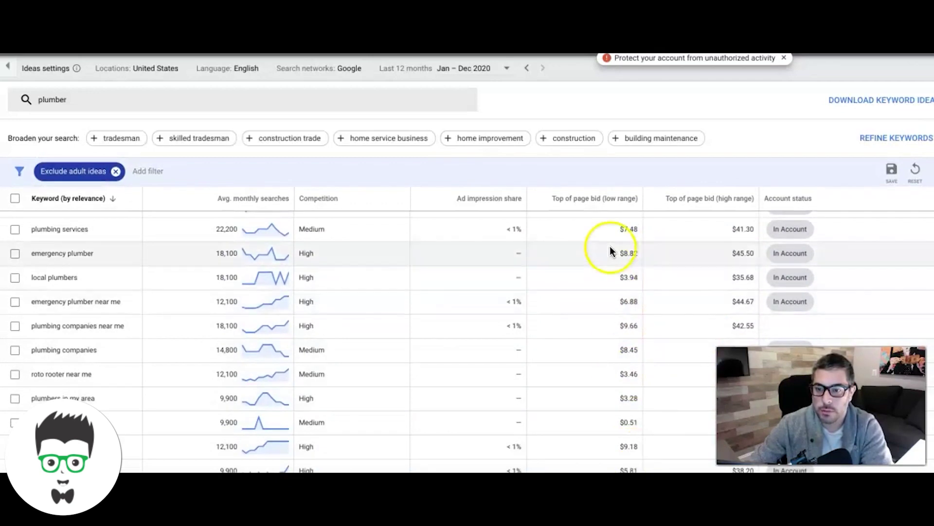
scroll(591, 273, "up", 3)
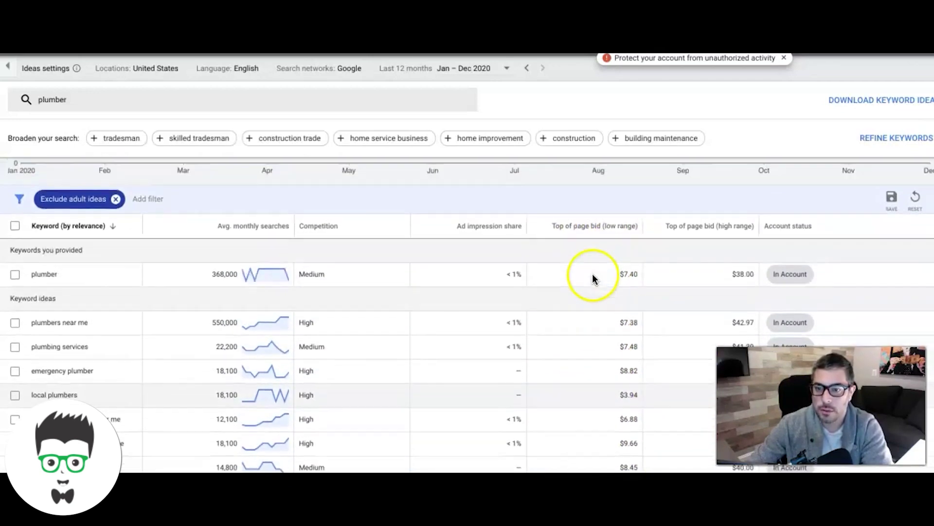